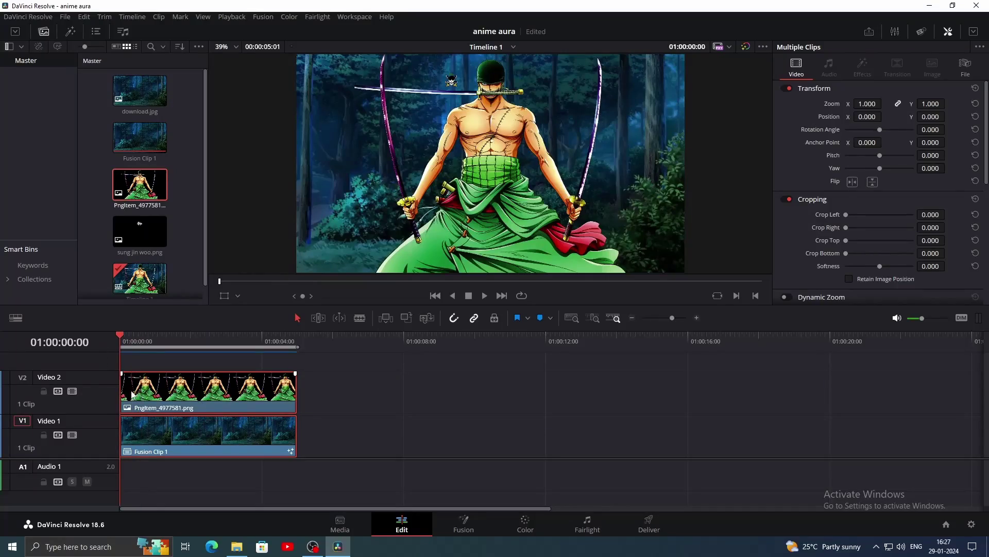
# Combine the Zoro and forest clips into Fusion Clip 2 and open it in Fusion
pyautogui.click(72, 391)
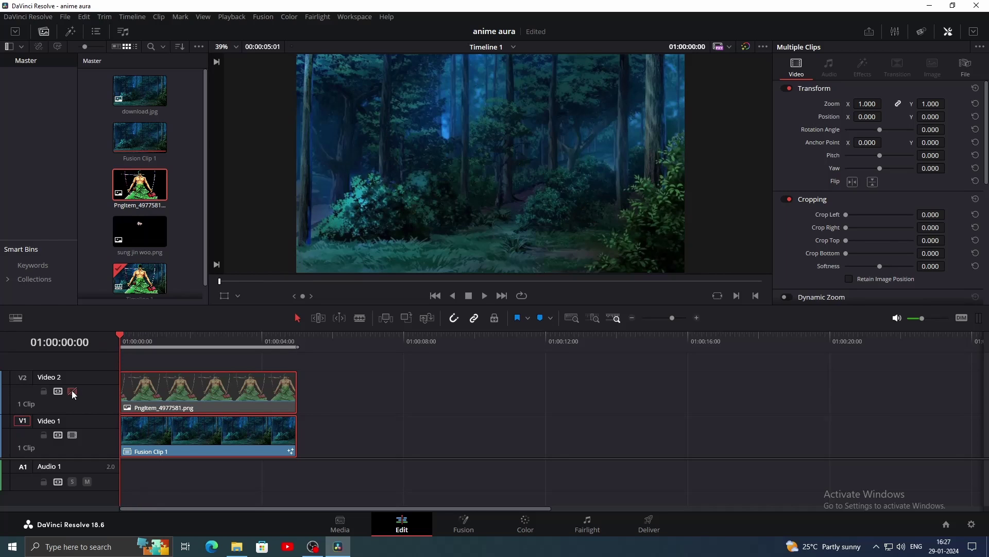
pyautogui.click(72, 392)
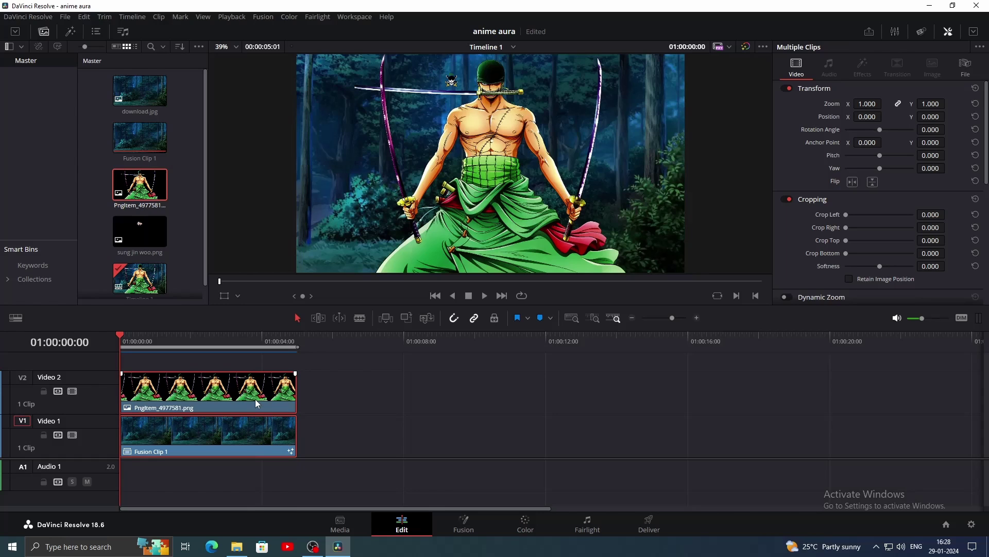
pyautogui.rightClick(255, 399)
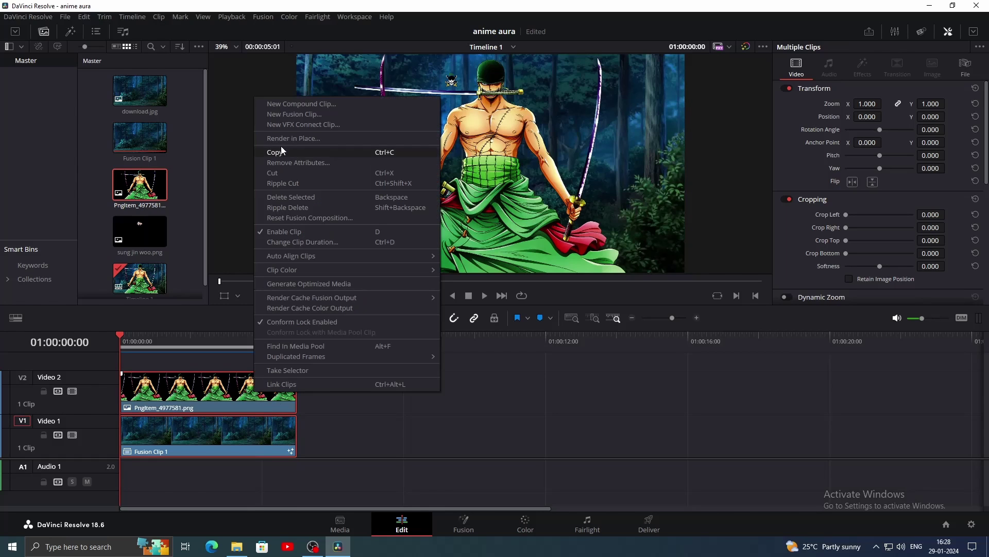
pyautogui.click(288, 115)
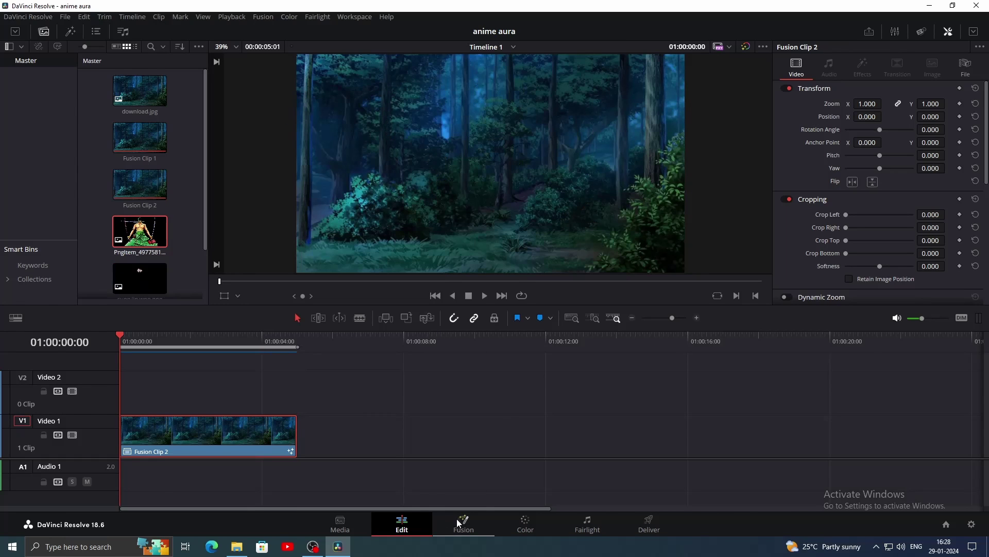
pyautogui.click(473, 522)
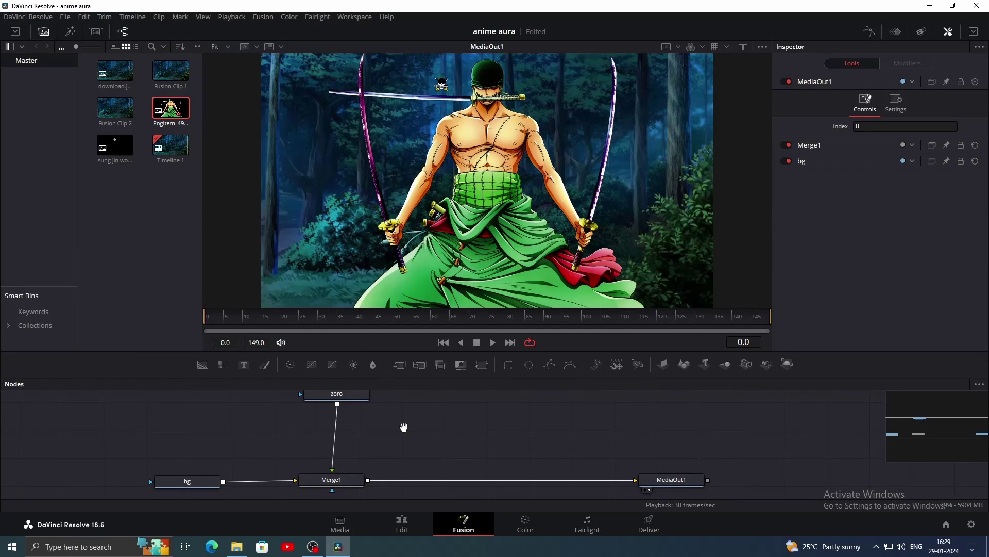
pyautogui.scroll(2, 404, 425)
# Disconnect the zoro node from Merge1 and show it alone in the viewer
pyautogui.moveTo(340, 421); pyautogui.dragTo(157, 445)
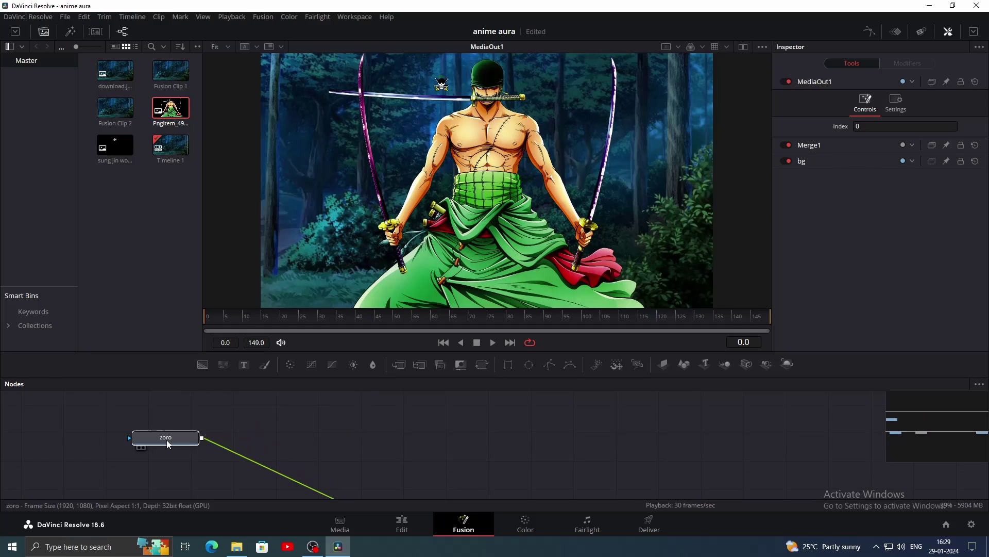
pyautogui.click(225, 456)
pyautogui.moveTo(167, 439); pyautogui.dragTo(383, 254)
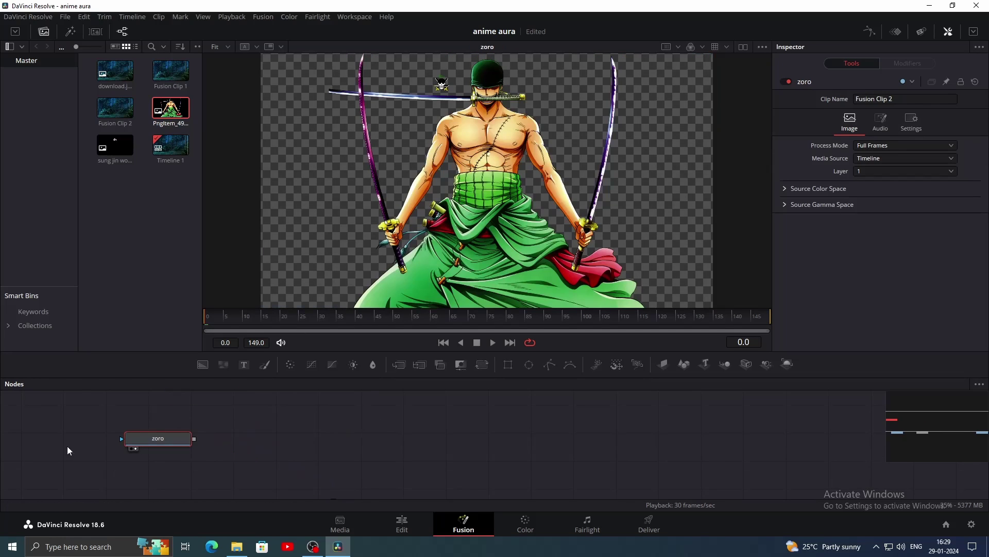
# Add a Displace node after the zoro node
pyautogui.hotkey('shift', 'space')
pyautogui.write('dsp')
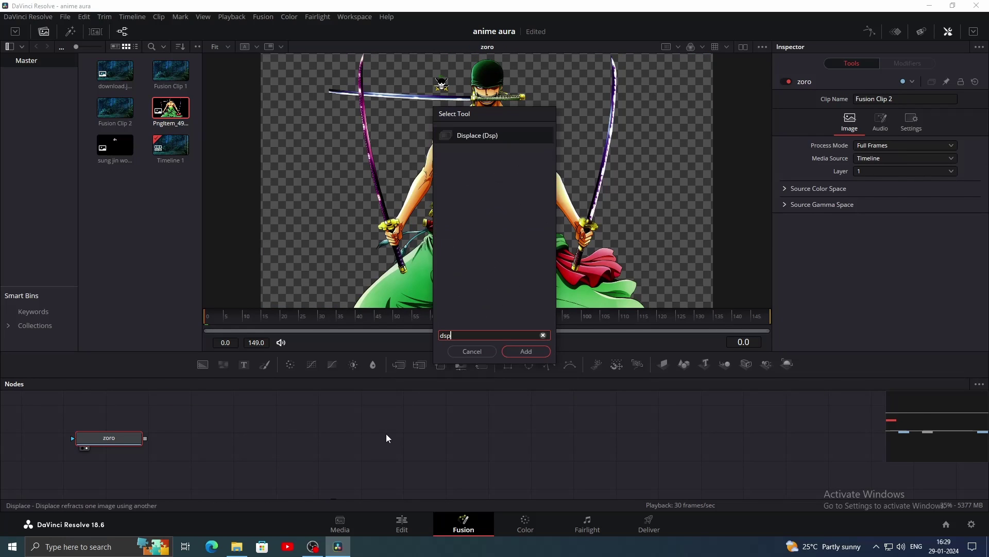
pyautogui.click(532, 350)
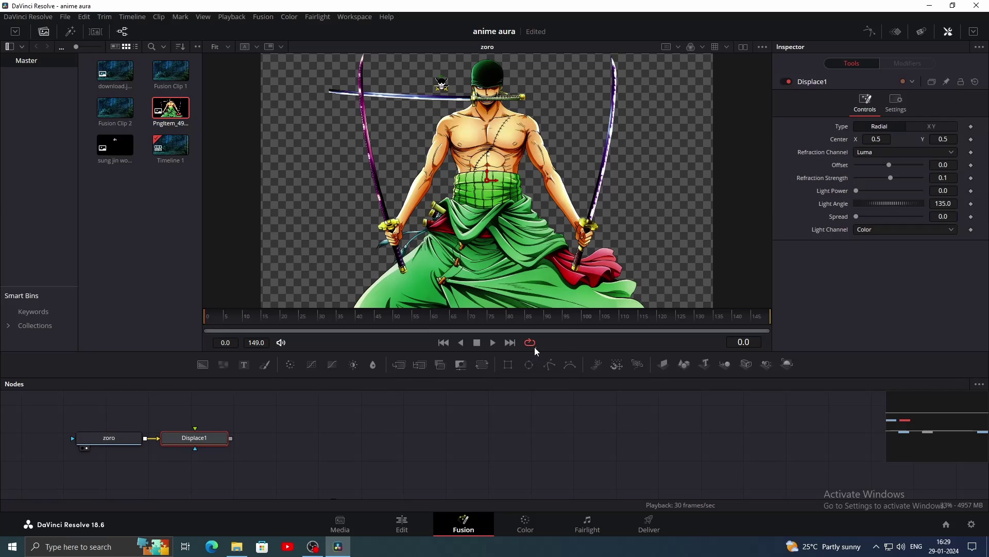
pyautogui.moveTo(216, 447); pyautogui.dragTo(241, 442)
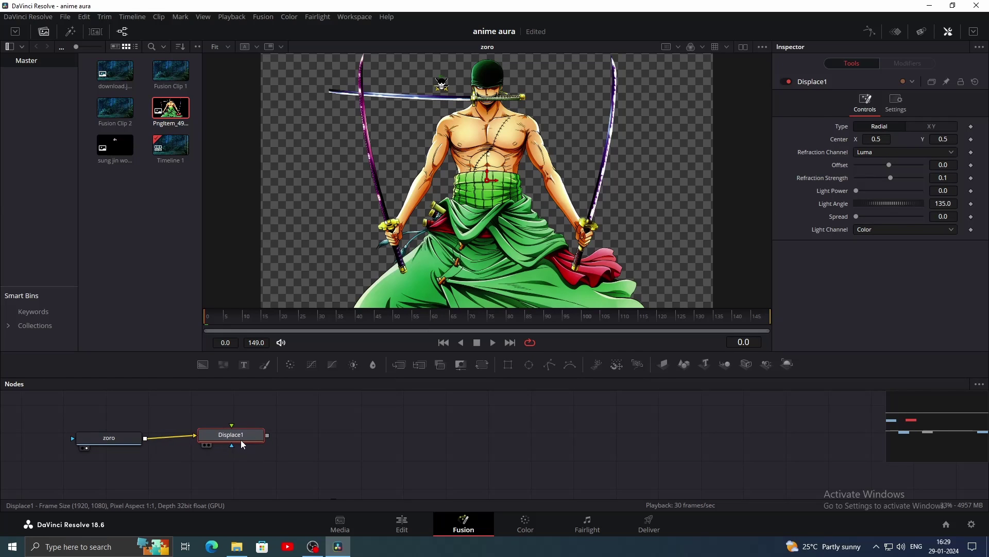
# Set Displace to XY with positive X and negative Y refraction, driven by FastNoise
pyautogui.click(936, 127)
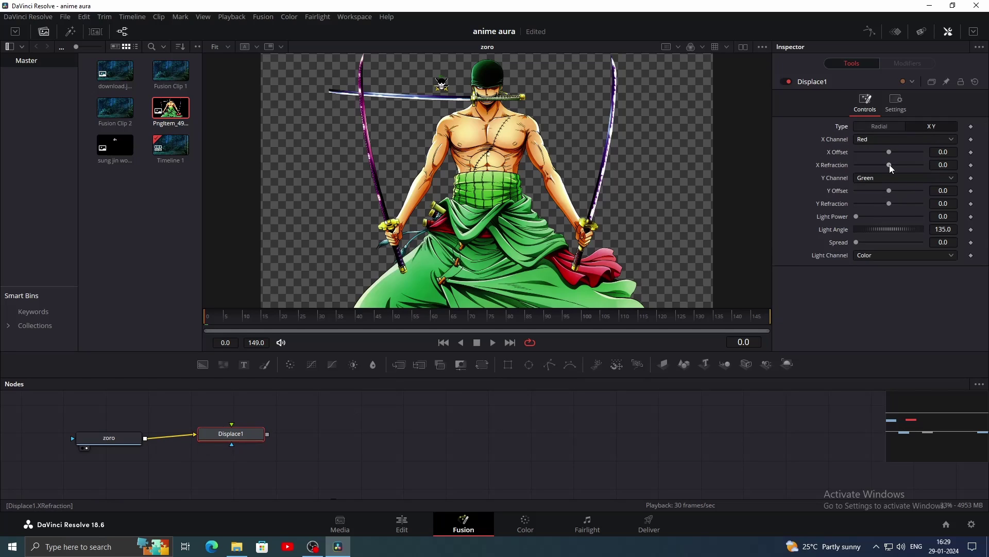
pyautogui.moveTo(889, 164); pyautogui.dragTo(897, 165)
pyautogui.moveTo(891, 203); pyautogui.dragTo(884, 203)
pyautogui.moveTo(223, 365); pyautogui.dragTo(264, 455)
# View the displaced result and raise FastNoise detail to 3.46, contrast and seethe rate
pyautogui.click(250, 415)
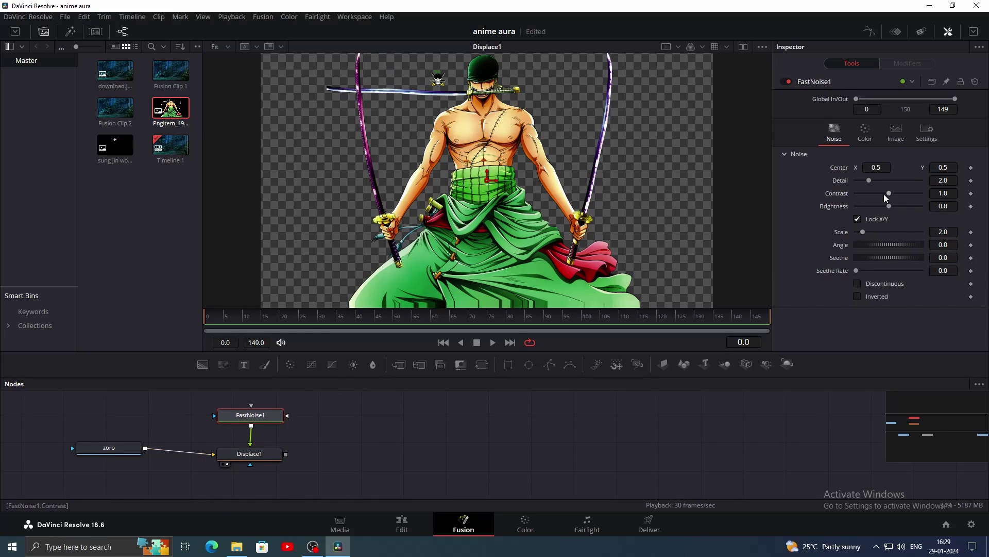
pyautogui.moveTo(871, 179); pyautogui.dragTo(881, 182)
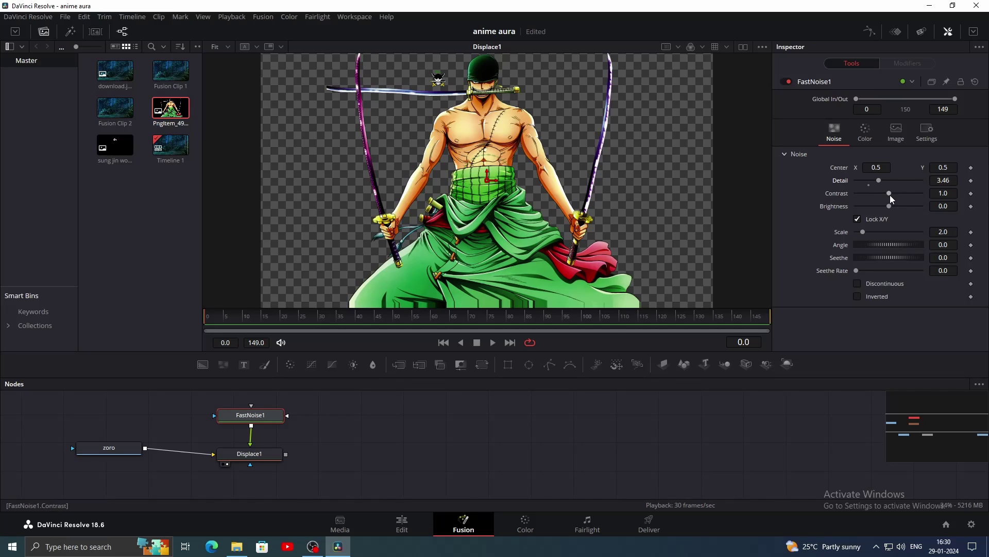
pyautogui.moveTo(890, 194)
pyautogui.mouseDown()
pyautogui.moveTo(902, 194)
pyautogui.moveTo(904, 230)
pyautogui.moveTo(932, 233)
pyautogui.moveTo(916, 234)
pyautogui.mouseUp()
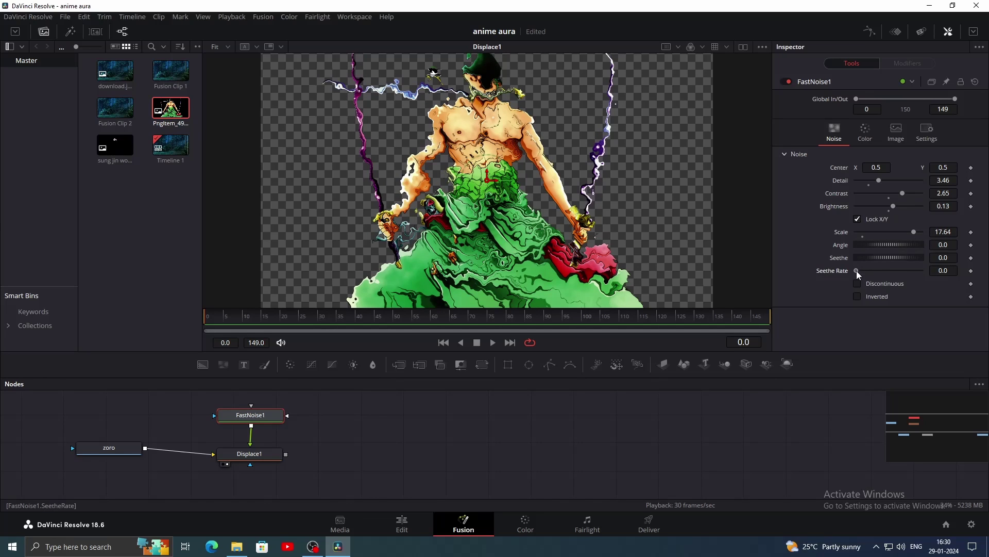
pyautogui.moveTo(856, 270); pyautogui.dragTo(867, 271)
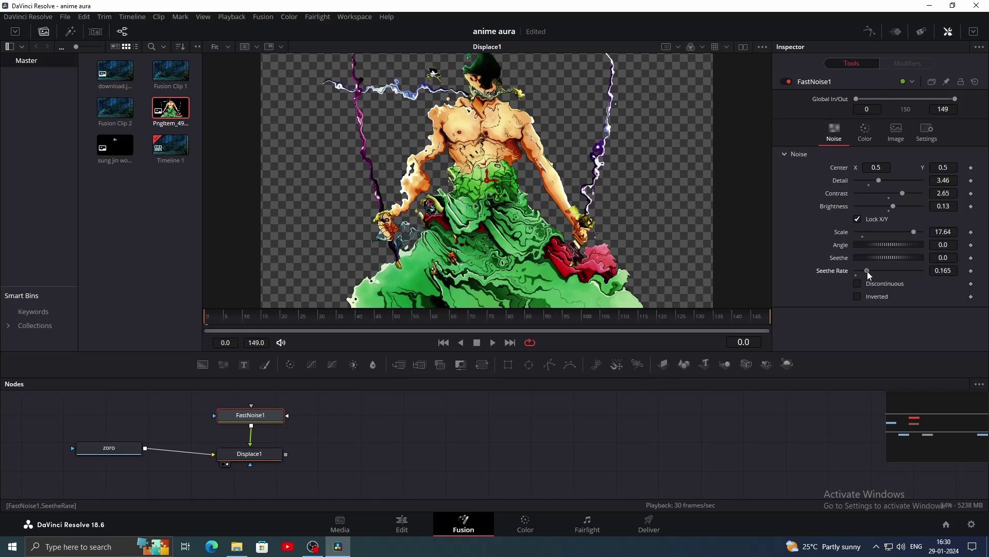
# Keyframe the noise centre, set Center Y to 1.5 at frame 149, and play it
pyautogui.click(972, 169)
pyautogui.moveTo(743, 318); pyautogui.dragTo(785, 323)
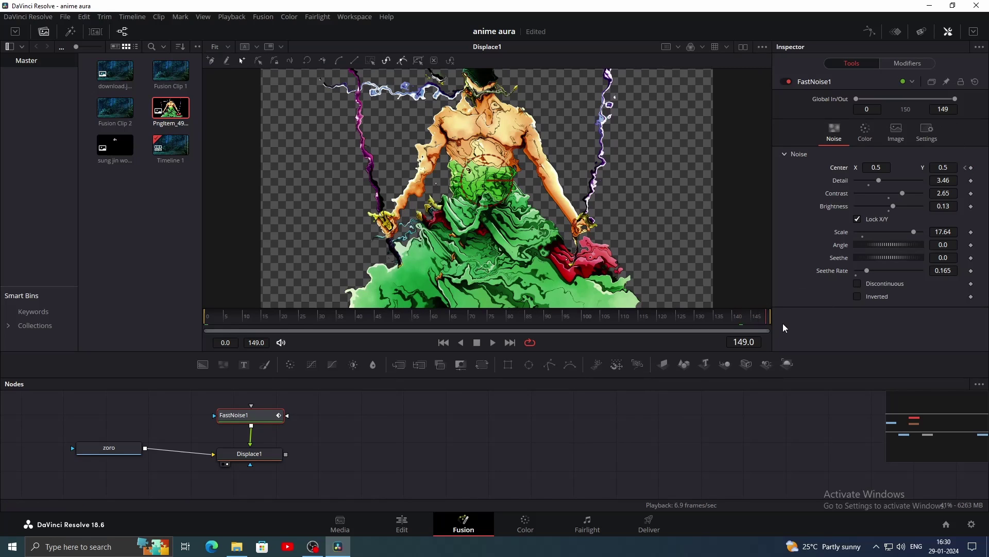
pyautogui.click(950, 167)
pyautogui.doubleClick(949, 167)
pyautogui.write('1')
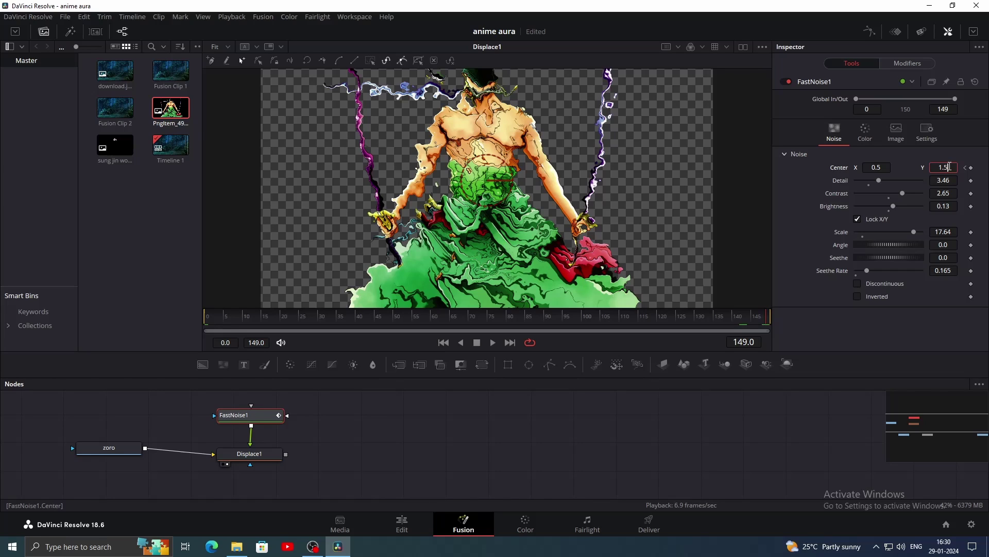
pyautogui.press('Return')
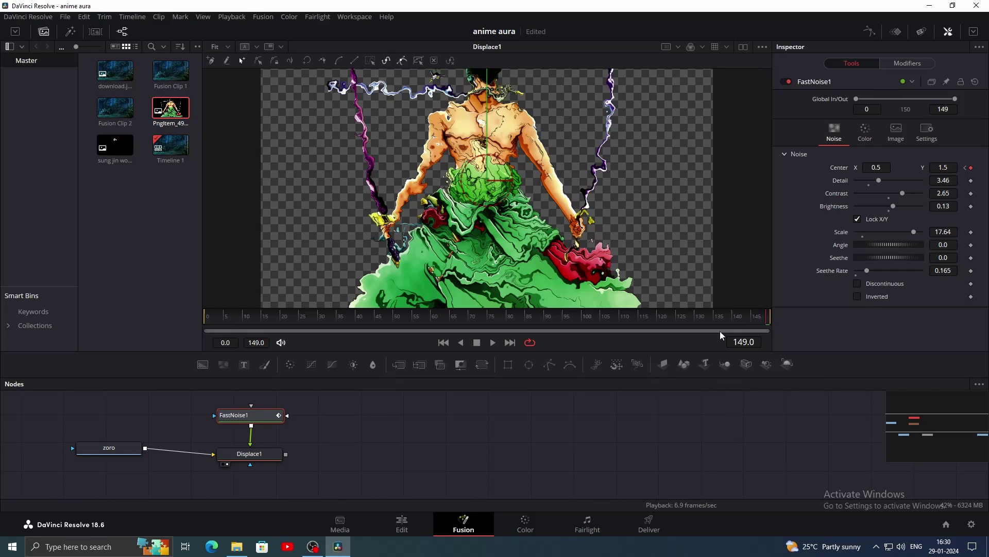
pyautogui.click(493, 341)
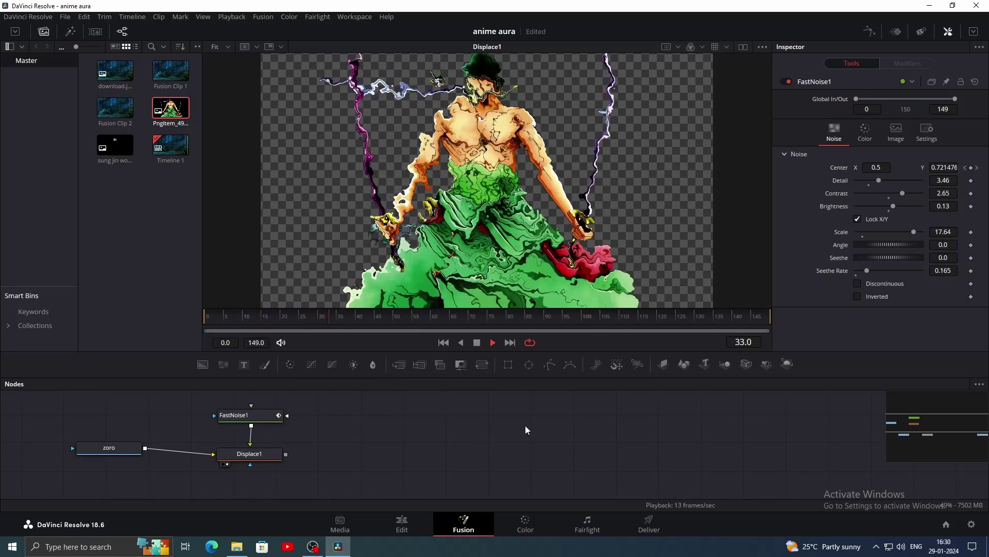
pyautogui.click(268, 455)
pyautogui.hotkey('shift', 'space')
pyautogui.write('soft')
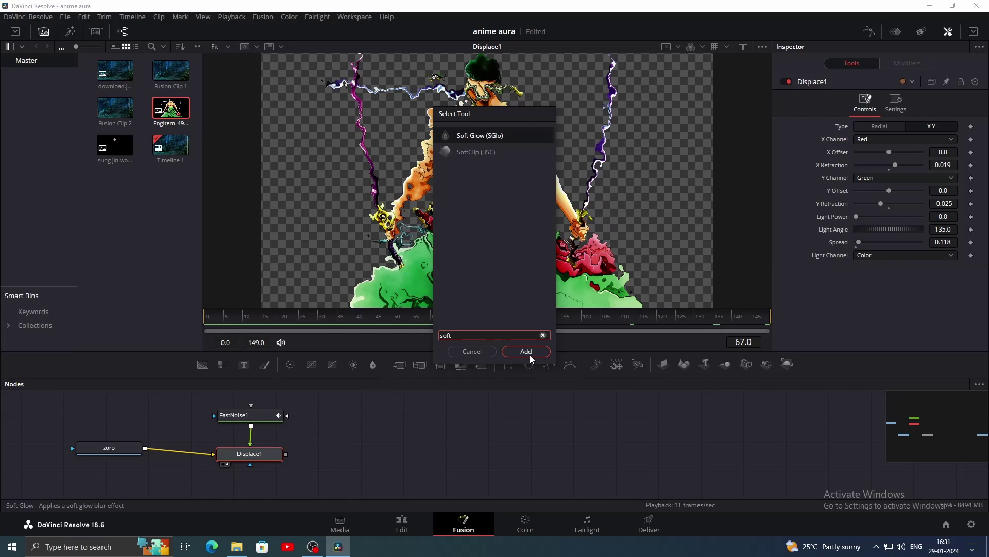
# Add Soft Glow after Displace, view it, and set Gain 1.85 and Glow Size 23.6
pyautogui.click(529, 355)
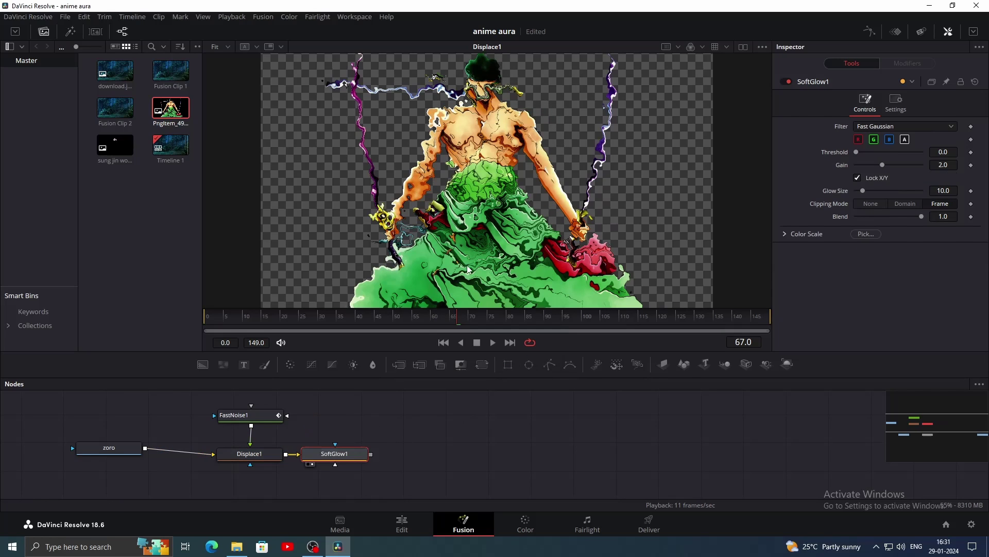
pyautogui.press('1')
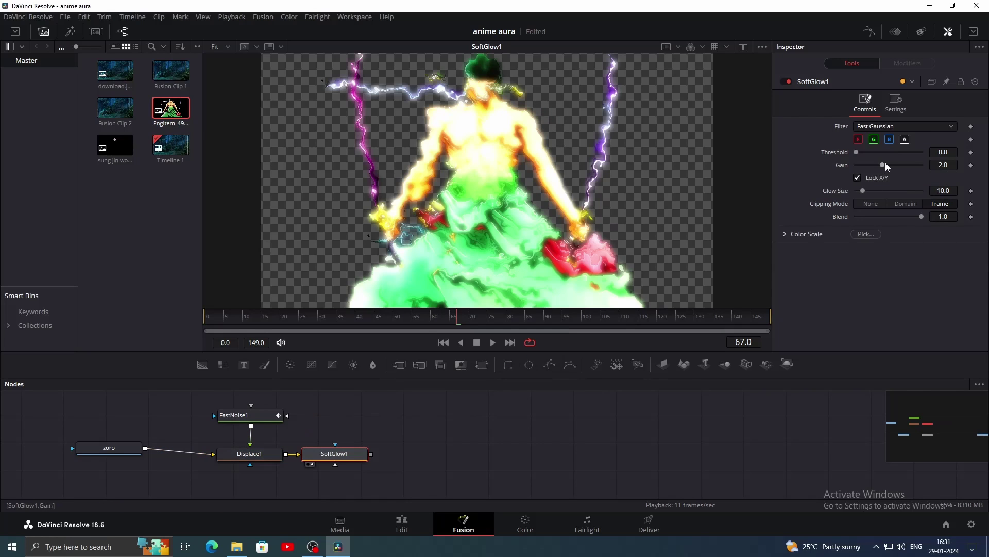
pyautogui.moveTo(885, 165); pyautogui.dragTo(882, 166)
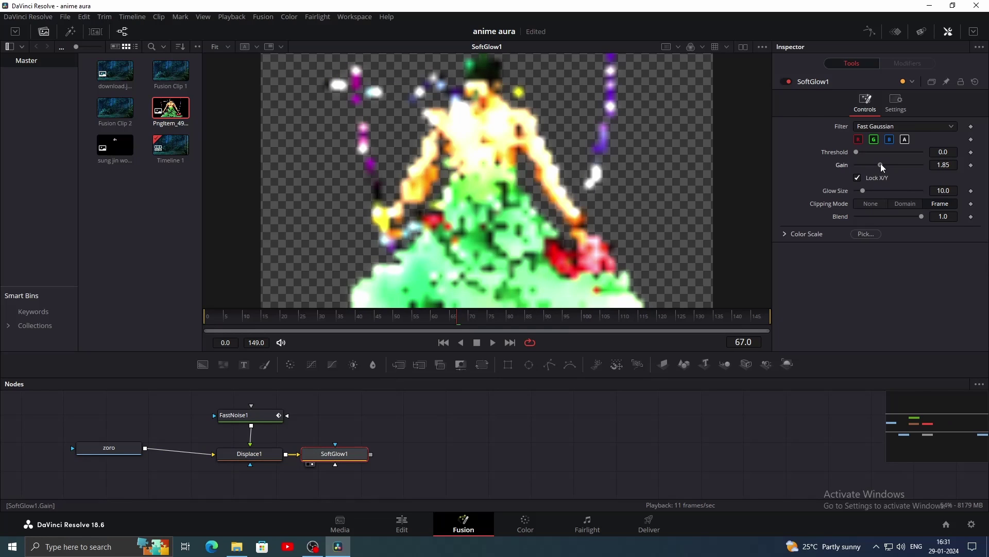
pyautogui.moveTo(870, 189); pyautogui.dragTo(872, 188)
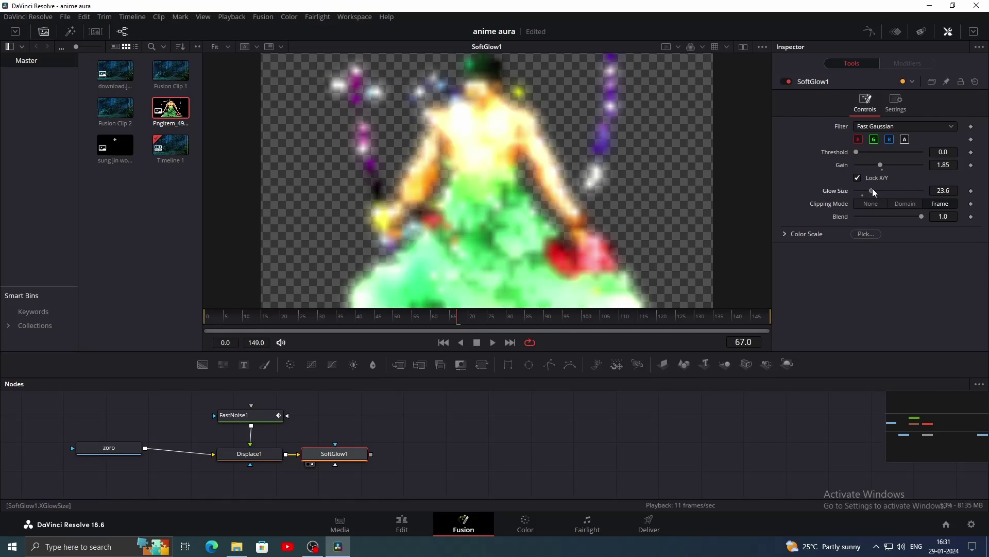
pyautogui.moveTo(110, 448); pyautogui.dragTo(109, 454)
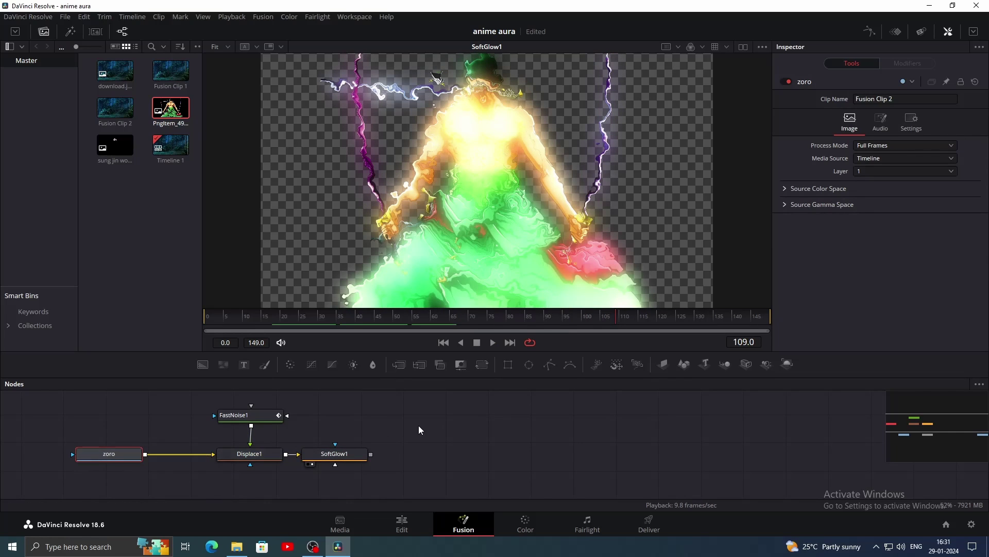
# Duplicate the noise, displace and glow nodes and feed SoftGlow1 into Displace1_1
pyautogui.moveTo(188, 398); pyautogui.dragTo(354, 470)
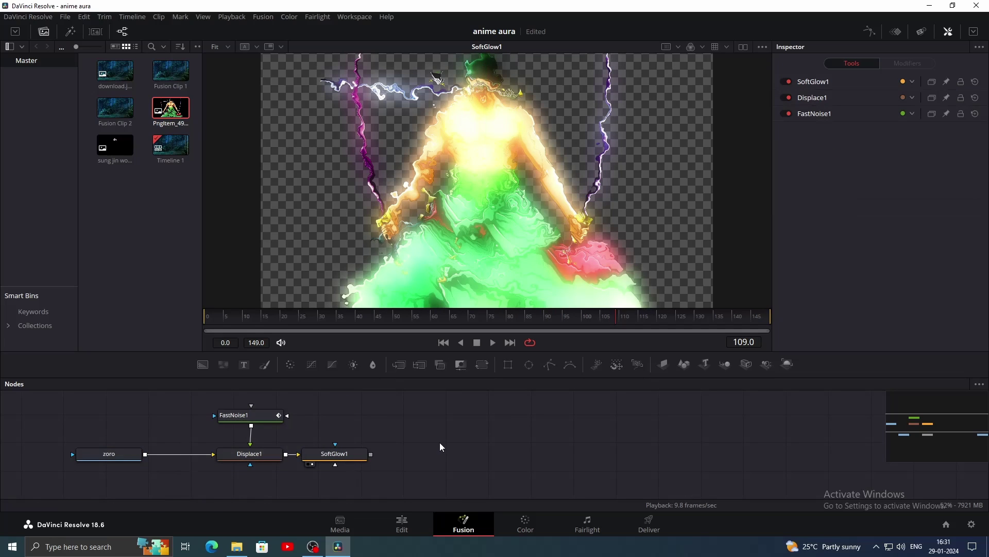
pyautogui.hotkey('ctrl', 'v')
pyautogui.moveTo(437, 473); pyautogui.dragTo(449, 451)
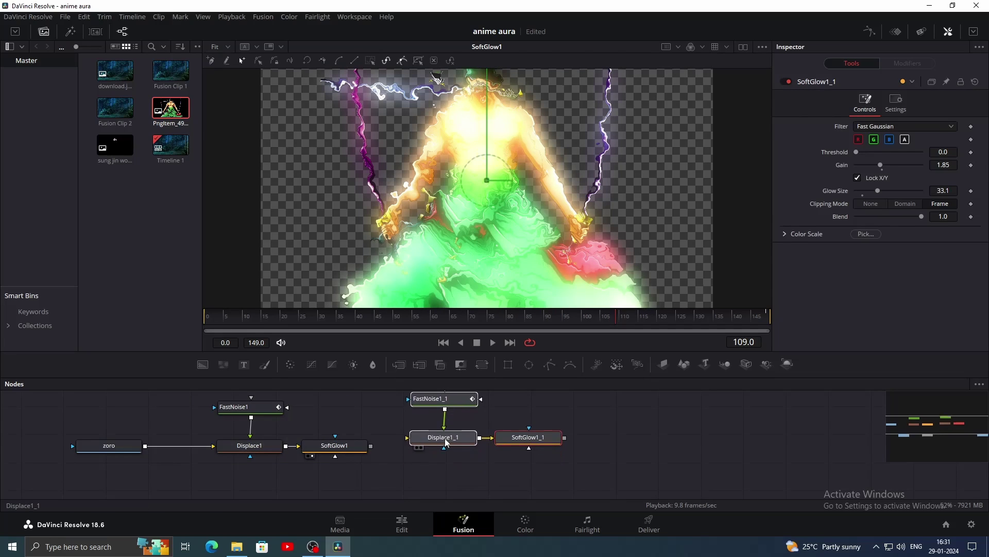
pyautogui.click(446, 451)
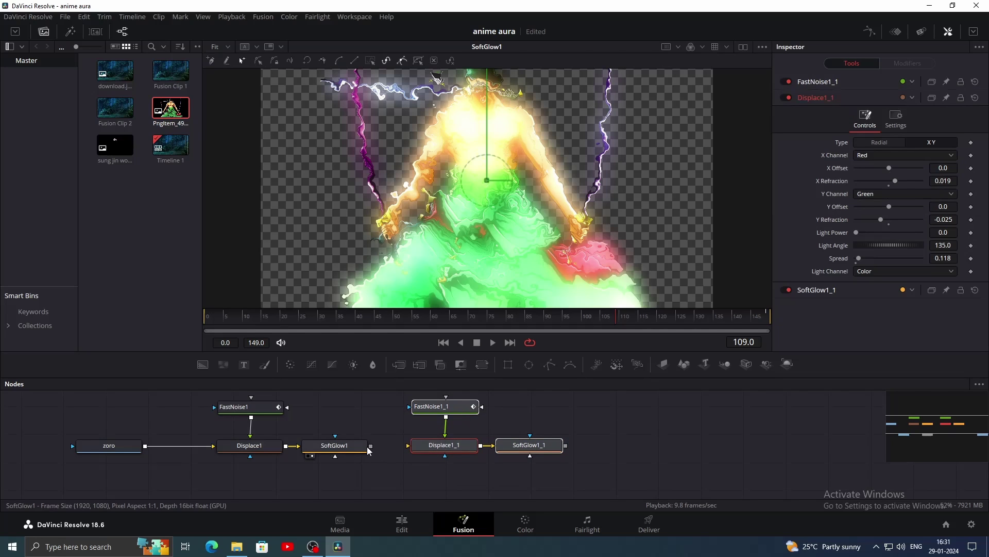
pyautogui.moveTo(371, 446); pyautogui.dragTo(435, 453)
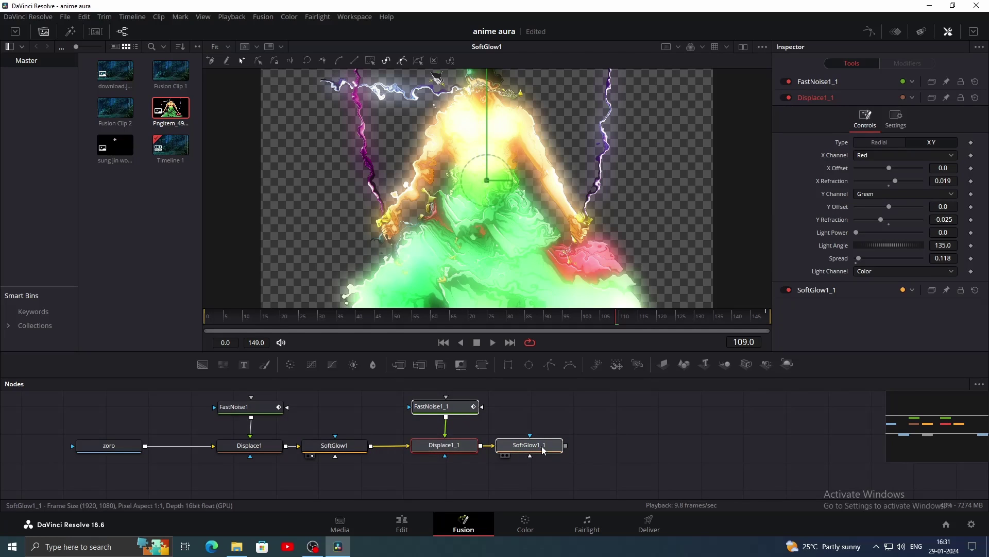
pyautogui.moveTo(530, 444); pyautogui.dragTo(565, 256)
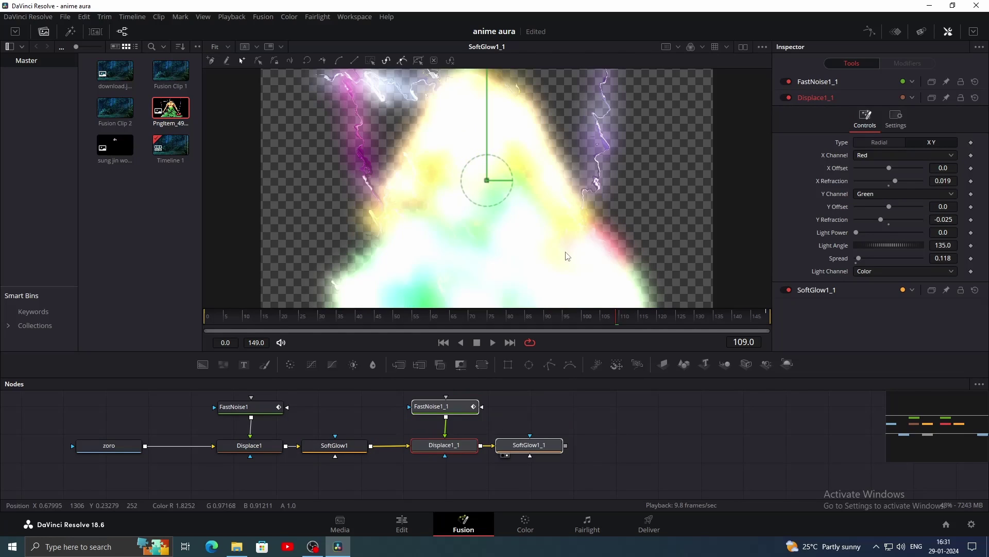
# Set the second glow's gain to about 0.236 and glow size to 100
pyautogui.click(531, 444)
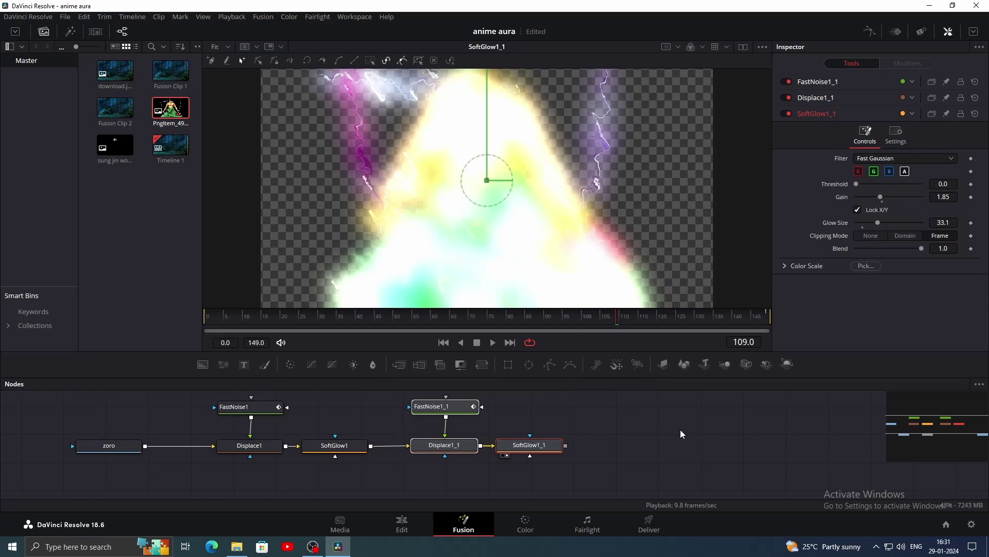
pyautogui.moveTo(880, 198)
pyautogui.mouseDown()
pyautogui.moveTo(862, 197)
pyautogui.moveTo(987, 202)
pyautogui.mouseUp()
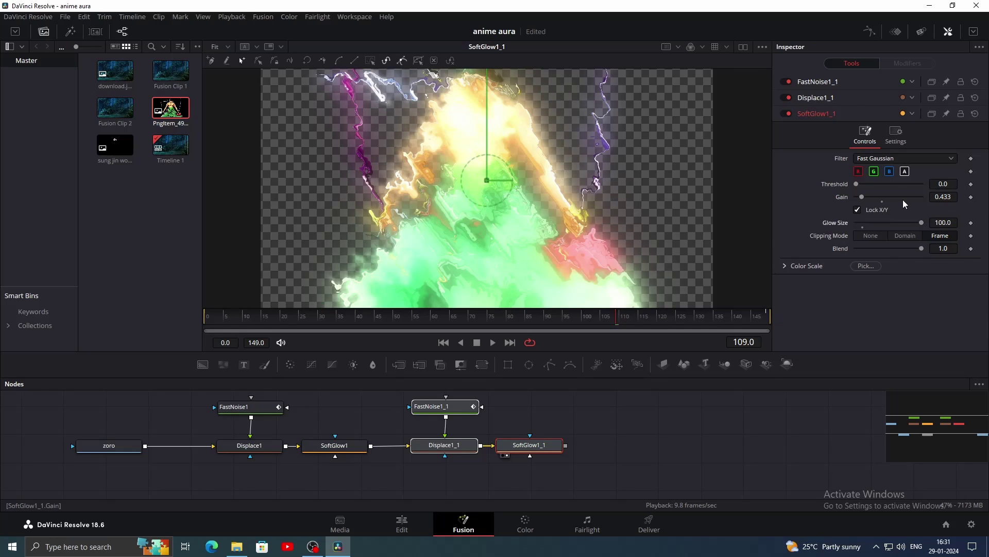
pyautogui.moveTo(862, 196); pyautogui.dragTo(859, 196)
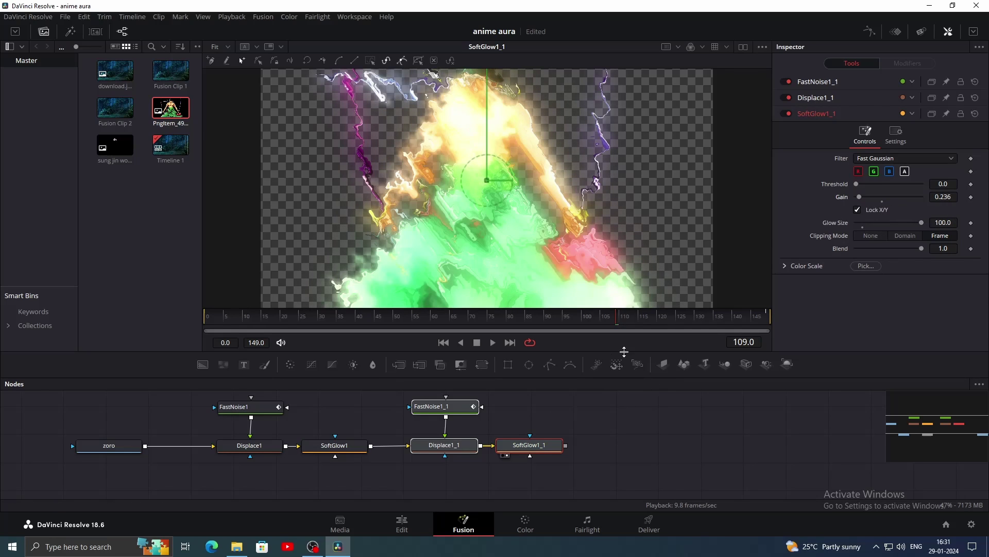
# Raise the second noise's contrast to 3.22 and enlarge its scale
pyautogui.moveTo(431, 407); pyautogui.dragTo(429, 407)
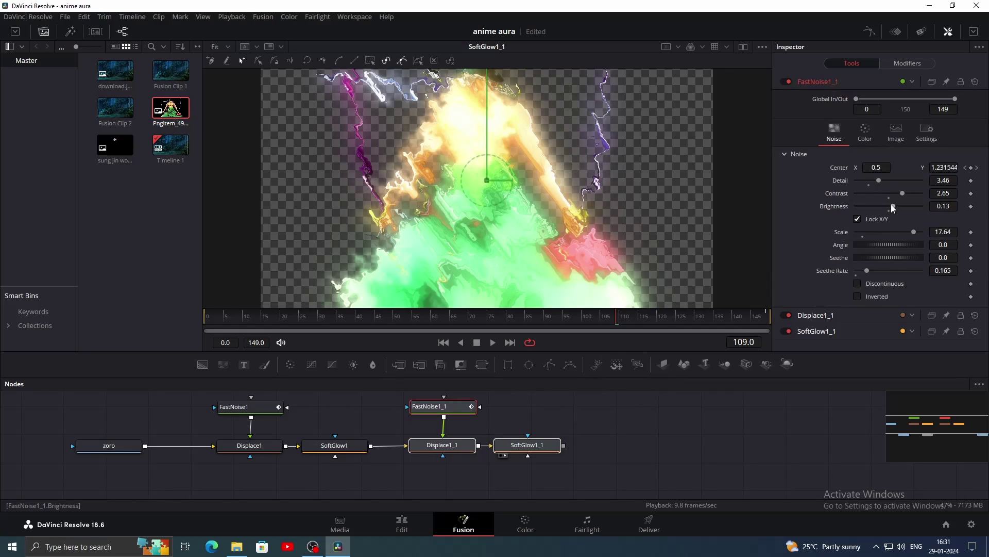
pyautogui.moveTo(903, 193); pyautogui.dragTo(909, 192)
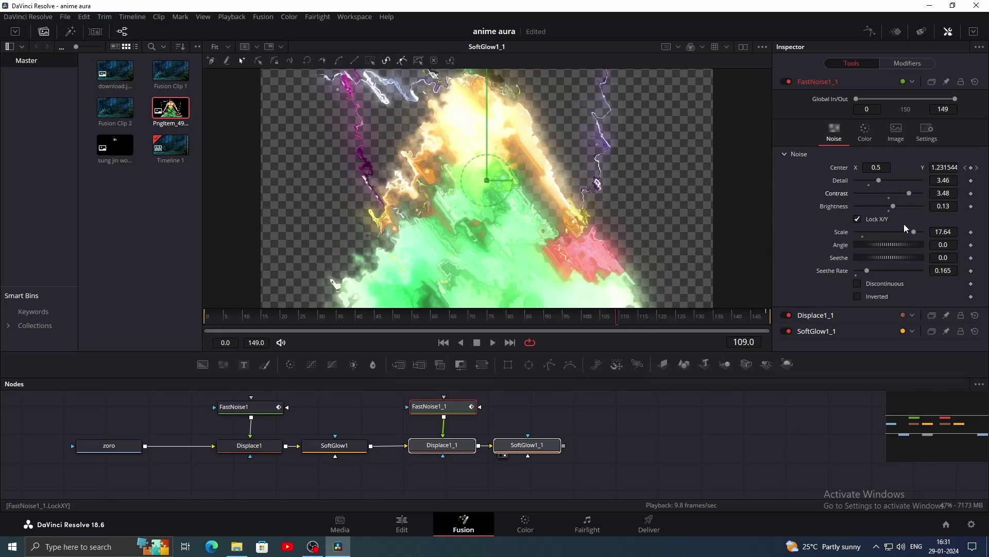
pyautogui.moveTo(916, 232); pyautogui.dragTo(923, 232)
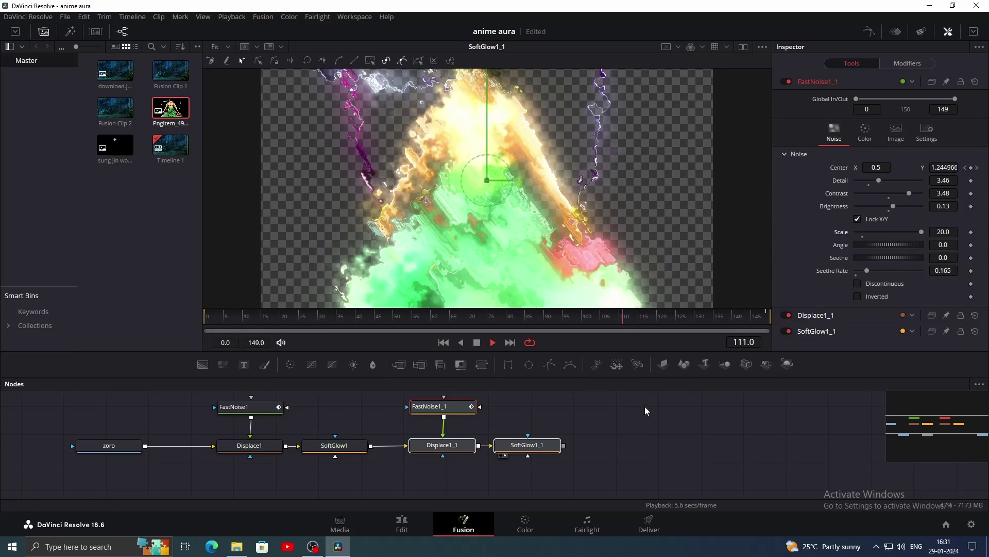
pyautogui.press('space')
# Reverse the second Displace's X and Y refraction, making Y positive
pyautogui.click(441, 445)
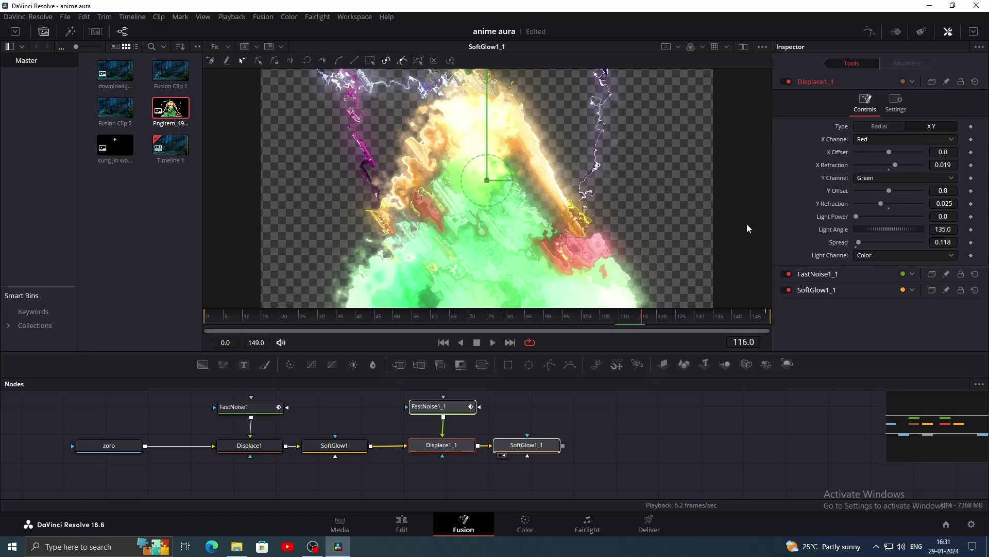
pyautogui.moveTo(880, 204); pyautogui.dragTo(895, 203)
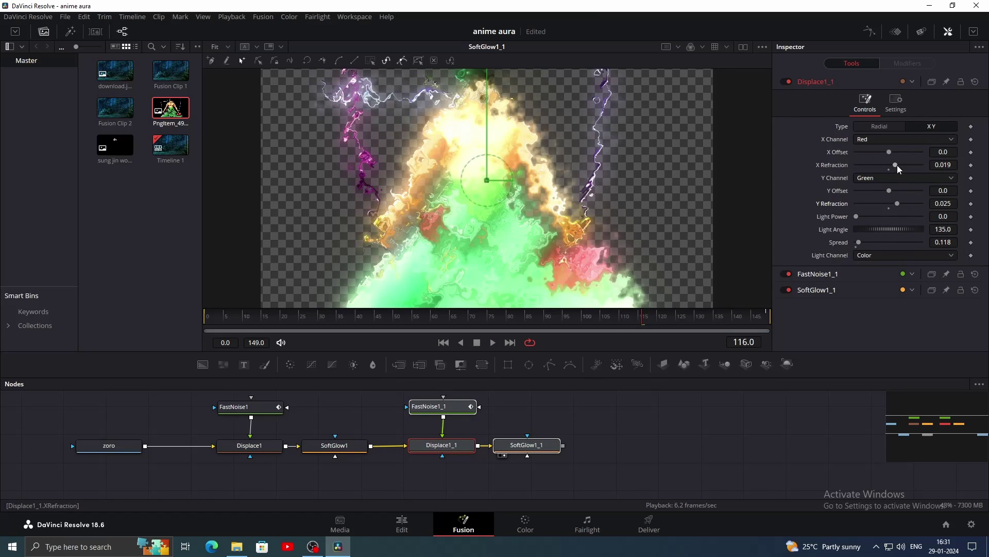
pyautogui.moveTo(897, 165); pyautogui.dragTo(880, 166)
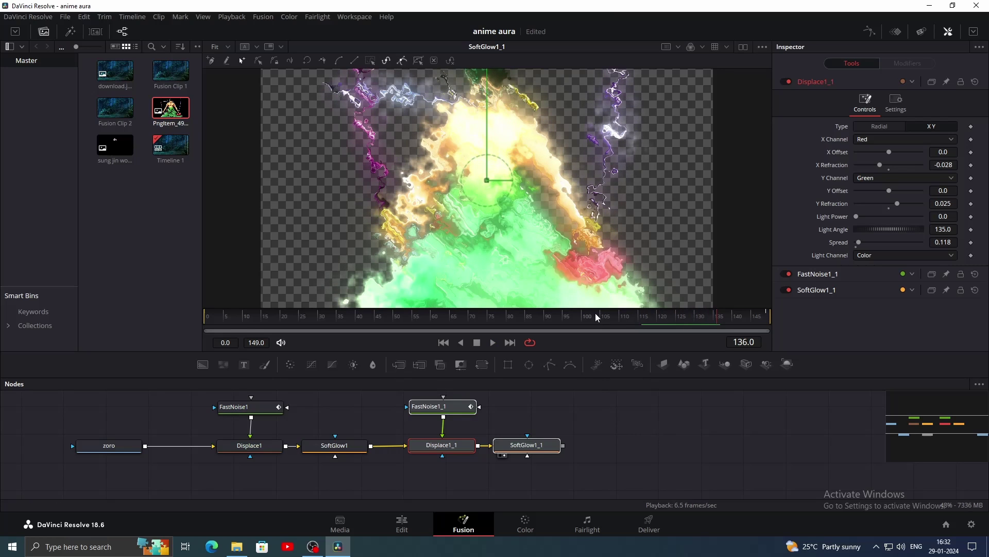
# Keyframe the second noise's Center Y to 1.5 at frame 149
pyautogui.click(442, 317)
pyautogui.moveTo(358, 329); pyautogui.dragTo(190, 323)
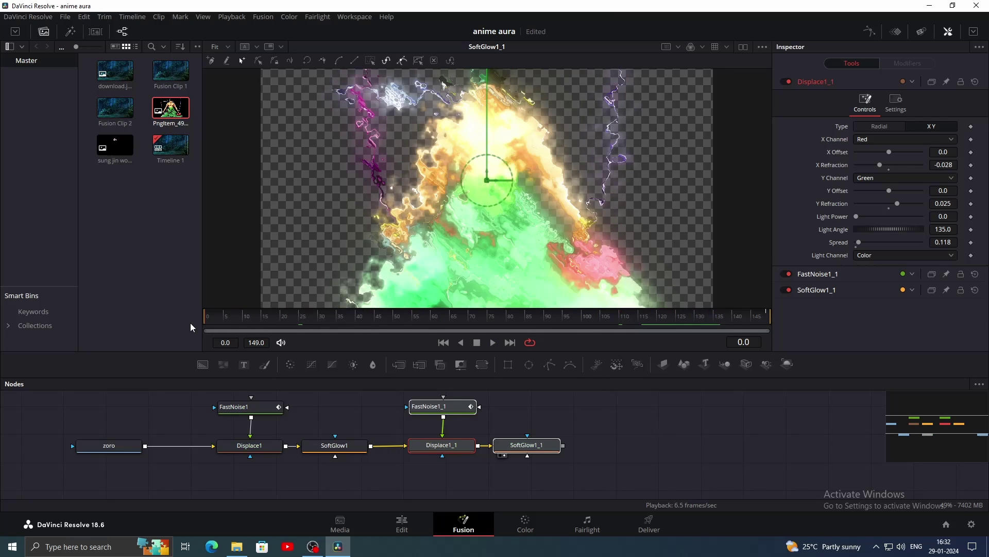
pyautogui.click(455, 407)
pyautogui.moveTo(703, 313); pyautogui.dragTo(767, 316)
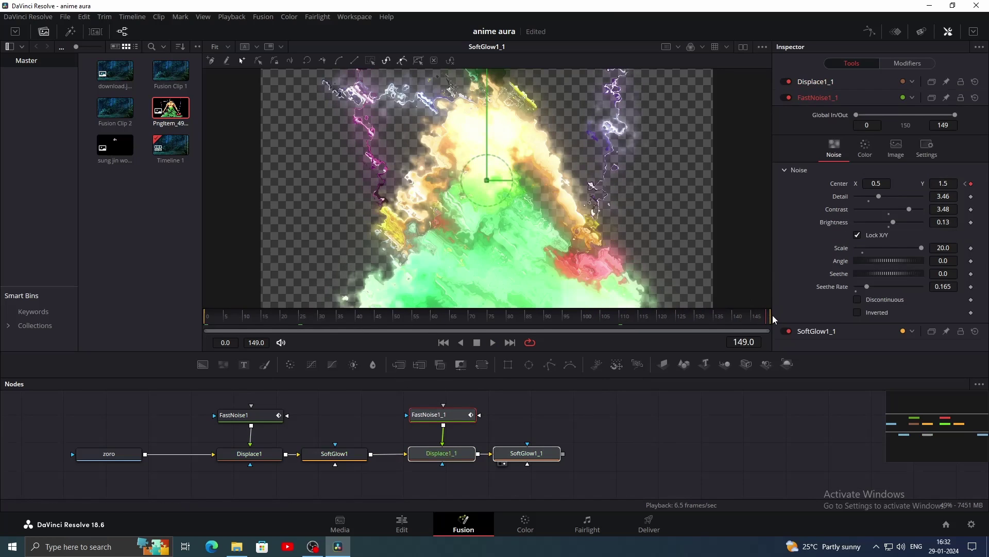
pyautogui.click(949, 185)
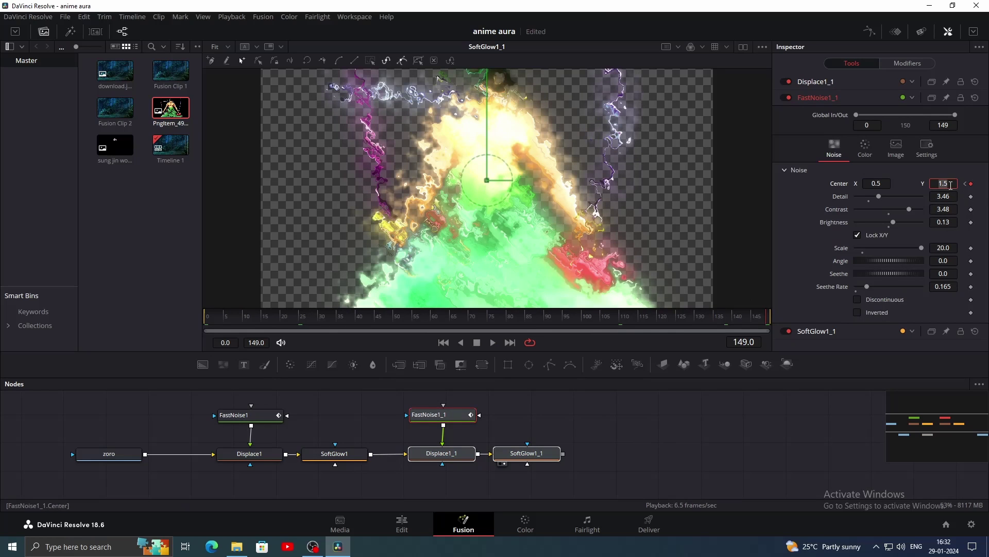
pyautogui.write('2')
pyautogui.click(737, 430)
# Wire SoftGlow1_1 into Merge1, preview MediaOut1, and box-select the seven aura nodes
pyautogui.press('space')
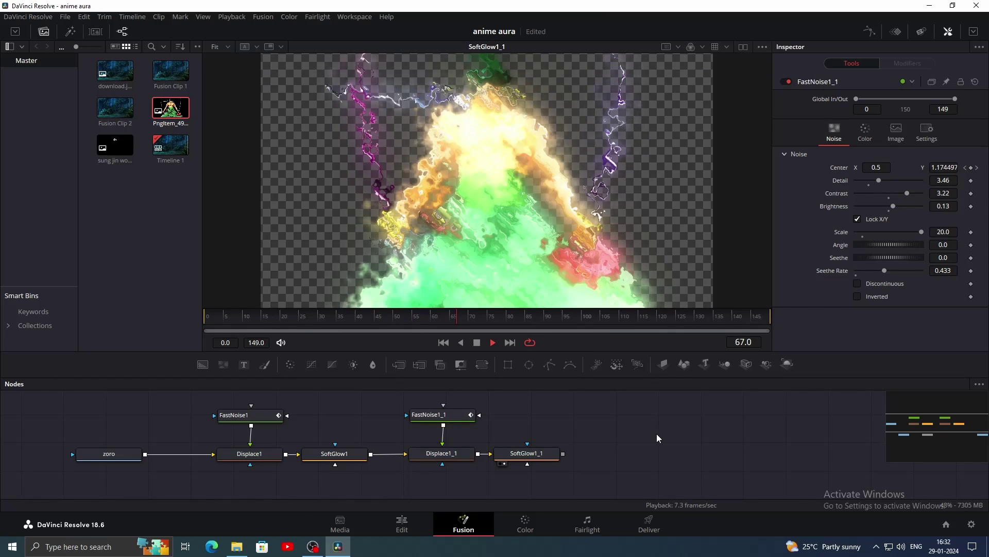
pyautogui.scroll(-2, 657, 407)
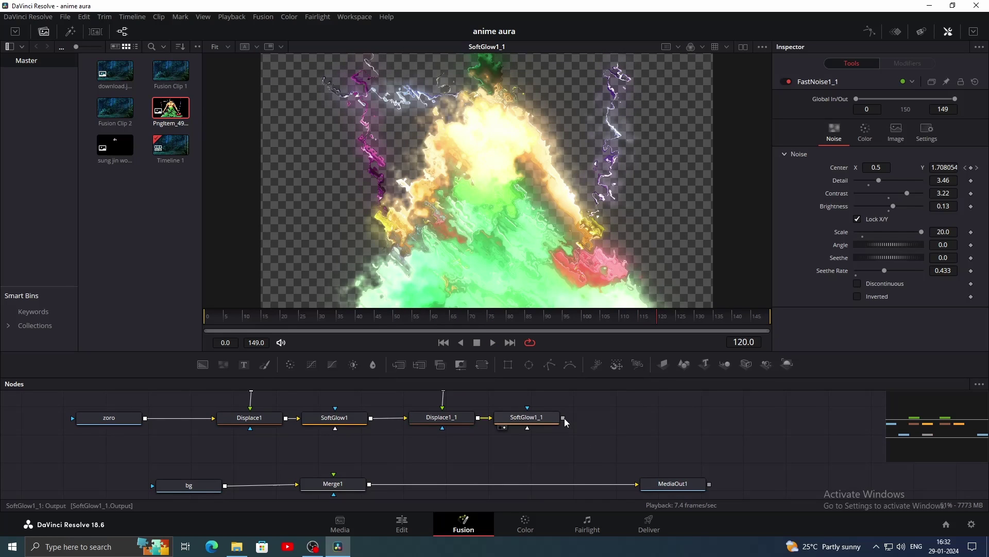
pyautogui.moveTo(563, 417); pyautogui.dragTo(346, 483)
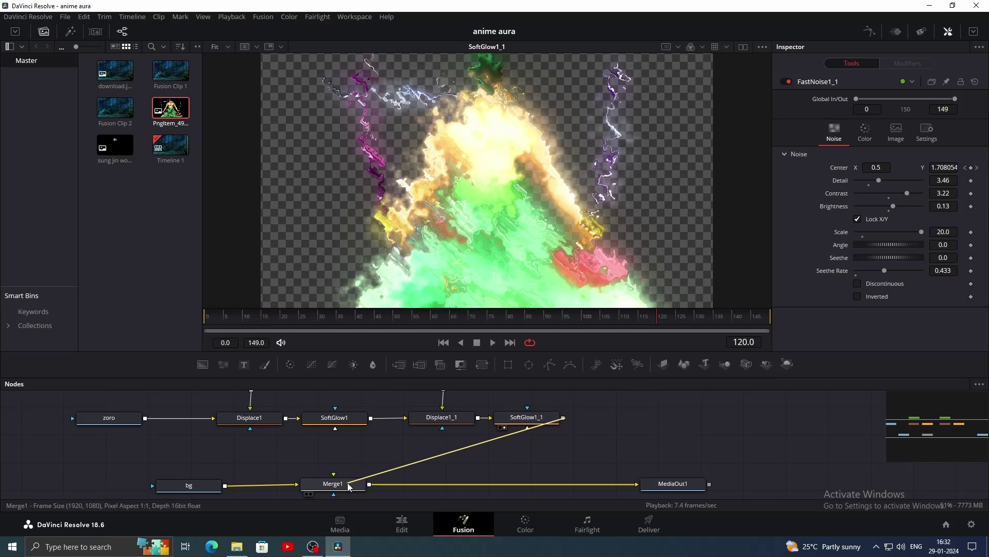
pyautogui.click(673, 484)
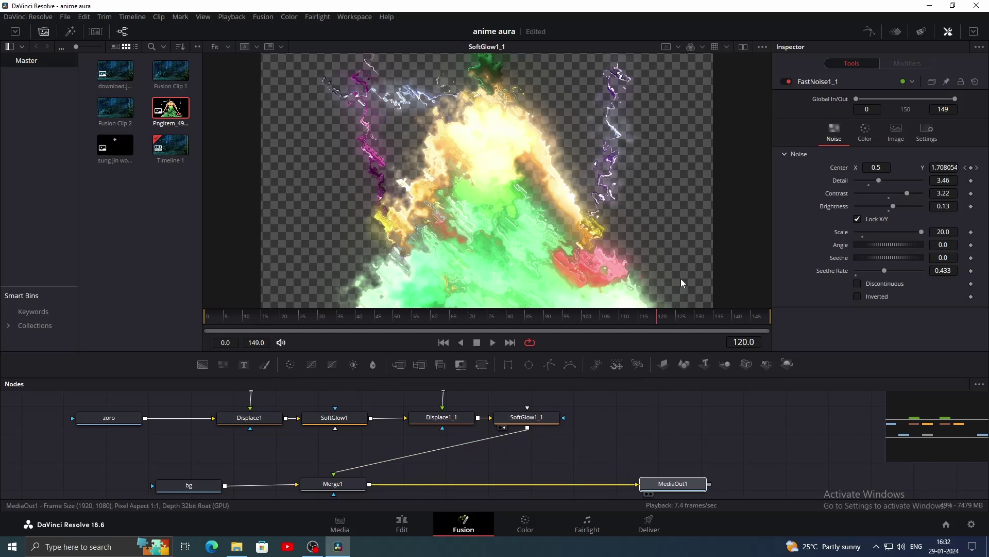
pyautogui.press('1')
pyautogui.press('space')
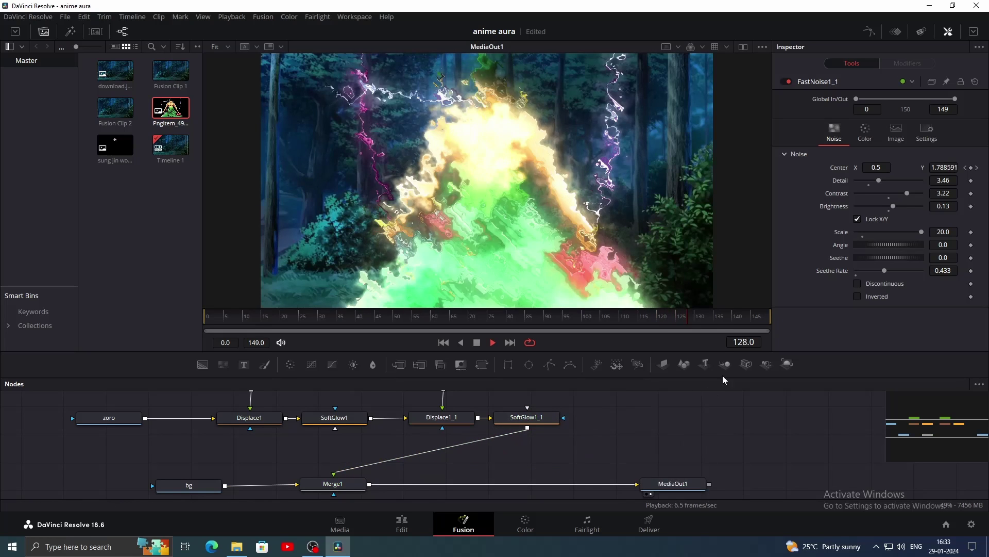
pyautogui.press('space')
pyautogui.scroll(4, 611, 429)
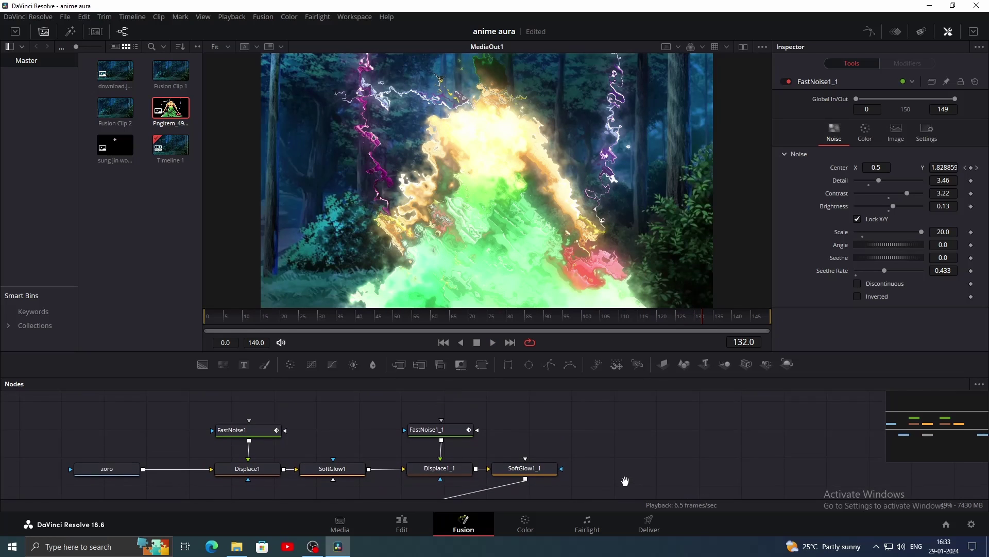
pyautogui.moveTo(81, 412); pyautogui.dragTo(520, 465)
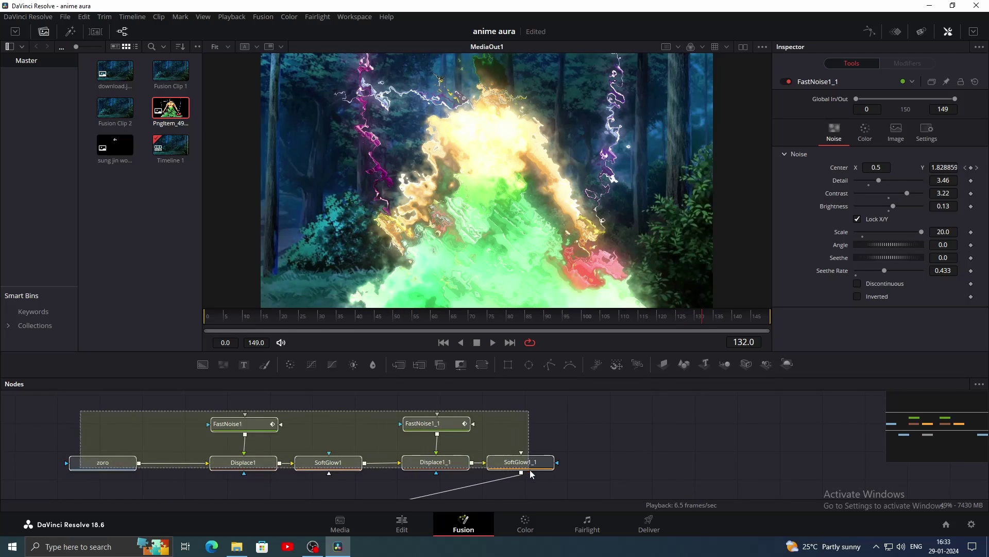
pyautogui.moveTo(520, 466); pyautogui.dragTo(319, 457)
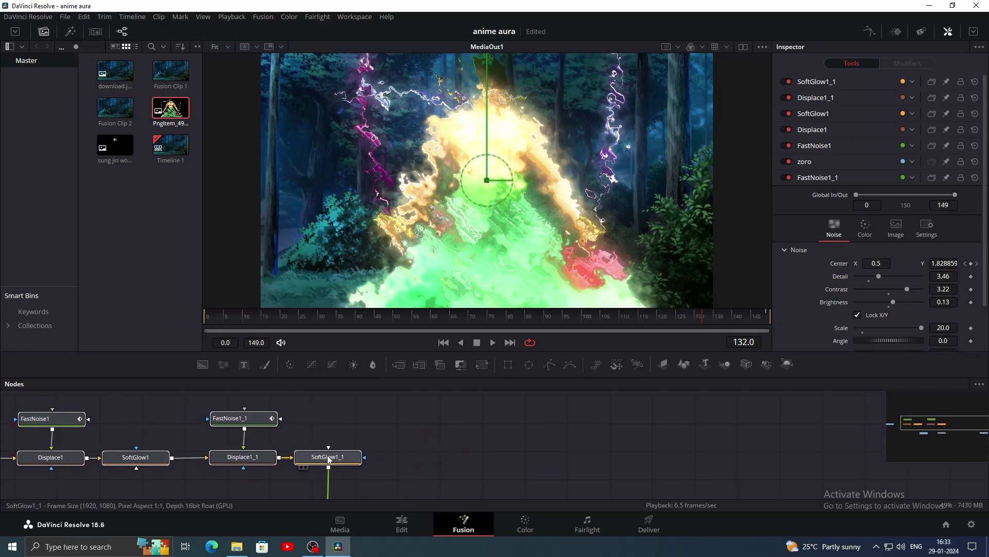
# On the Edit page, copy Fusion Clip 2 onto Video 2
pyautogui.click(319, 454)
pyautogui.click(401, 523)
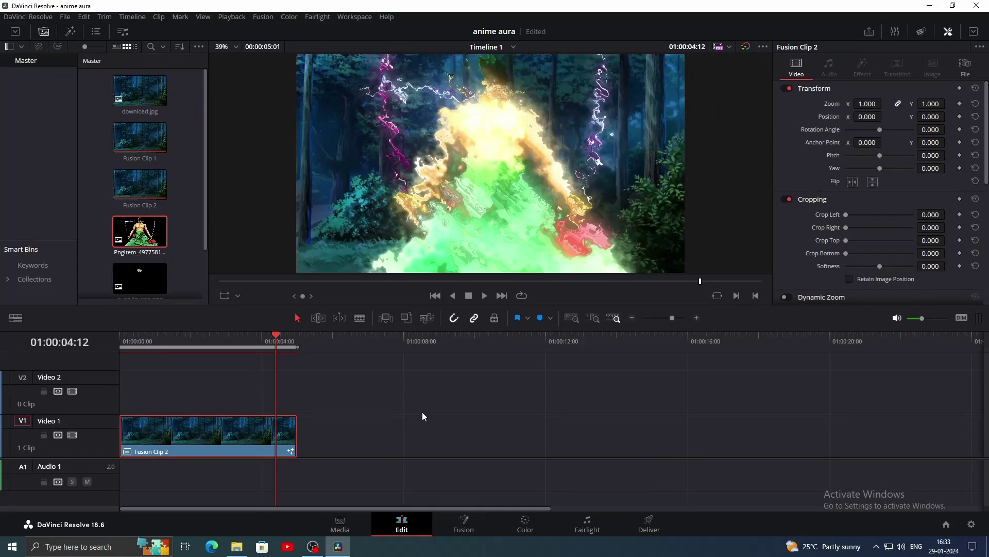
pyautogui.moveTo(279, 345); pyautogui.dragTo(165, 345)
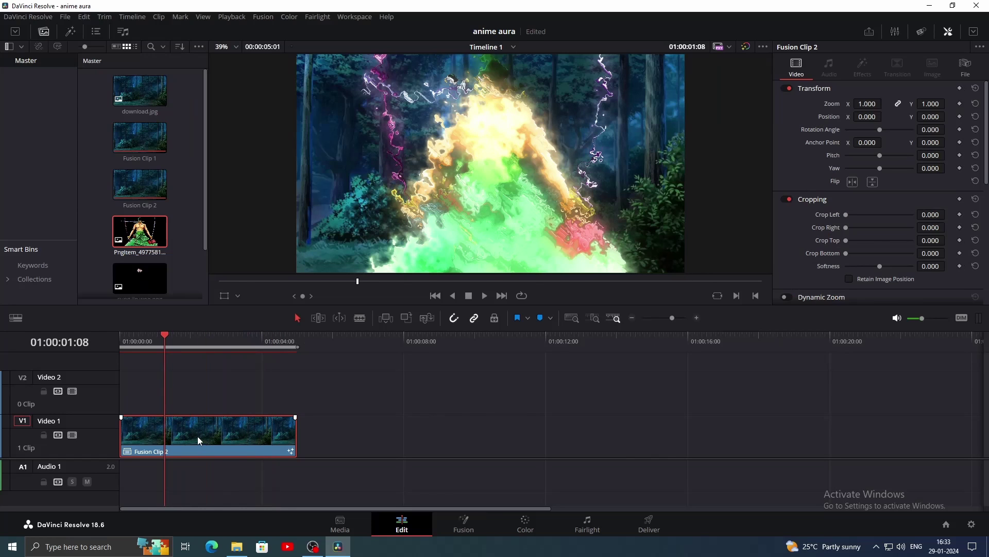
pyautogui.moveTo(197, 436); pyautogui.dragTo(195, 396)
# In the Video 2 copy, raise SoftGlow1_1 threshold and gain, and lower SoftGlow1 gain
pyautogui.rightClick(194, 394)
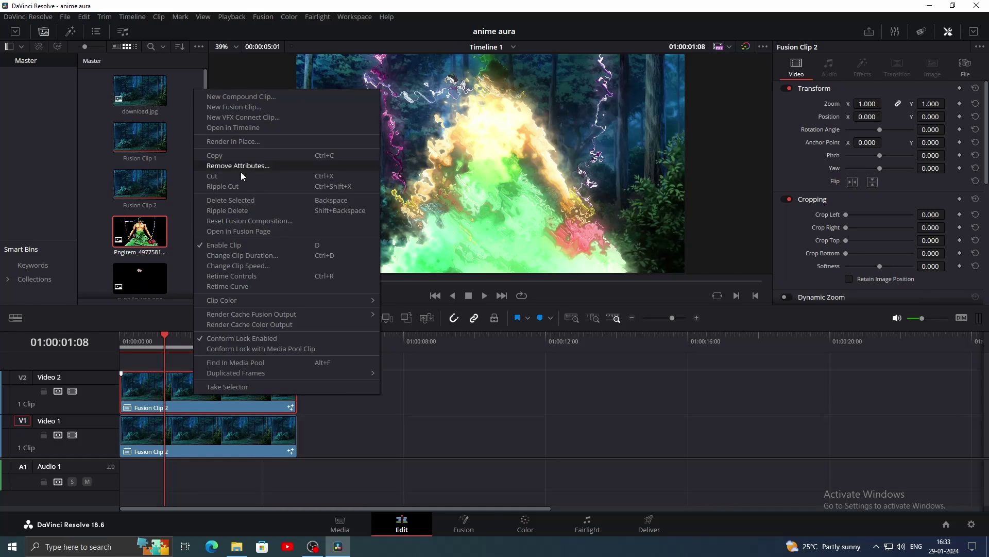
pyautogui.click(229, 226)
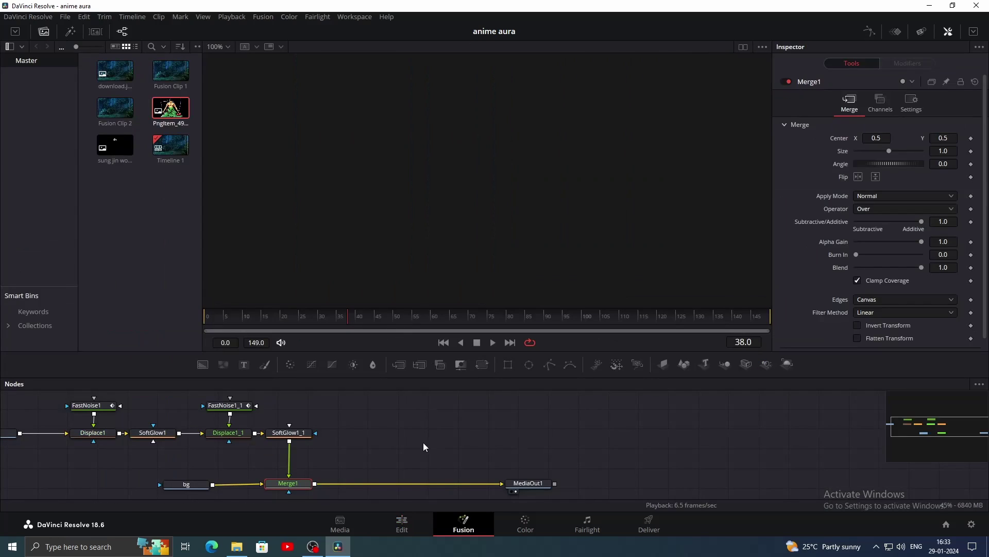
pyautogui.click(295, 436)
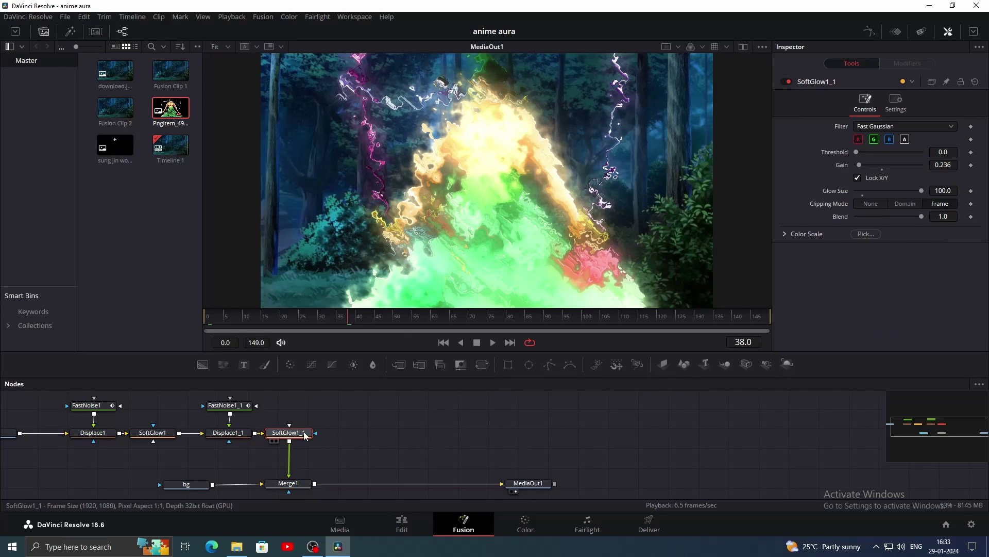
pyautogui.moveTo(857, 152)
pyautogui.mouseDown()
pyautogui.moveTo(899, 151)
pyautogui.moveTo(867, 165)
pyautogui.mouseUp()
pyautogui.moveTo(920, 192); pyautogui.dragTo(920, 191)
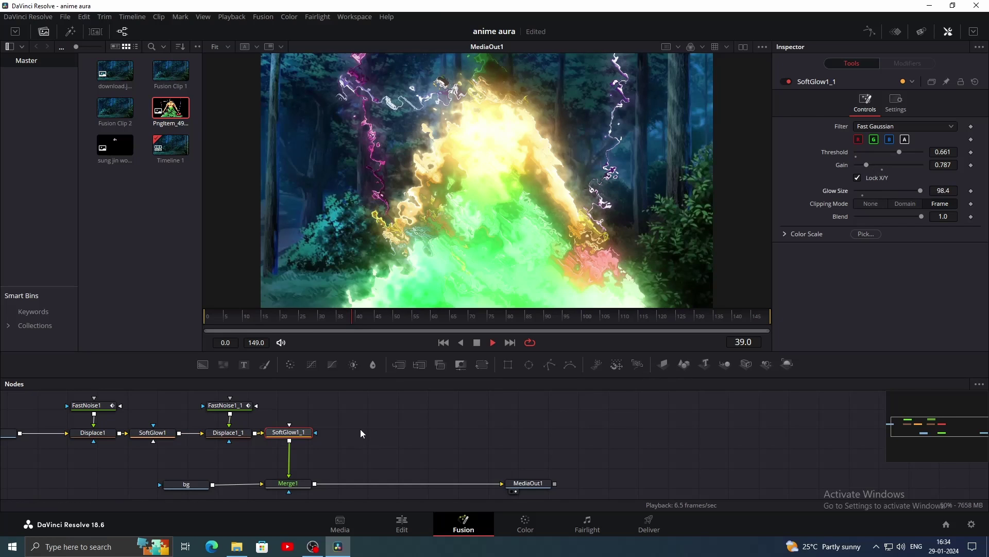
pyautogui.click(158, 435)
pyautogui.moveTo(880, 165); pyautogui.dragTo(874, 165)
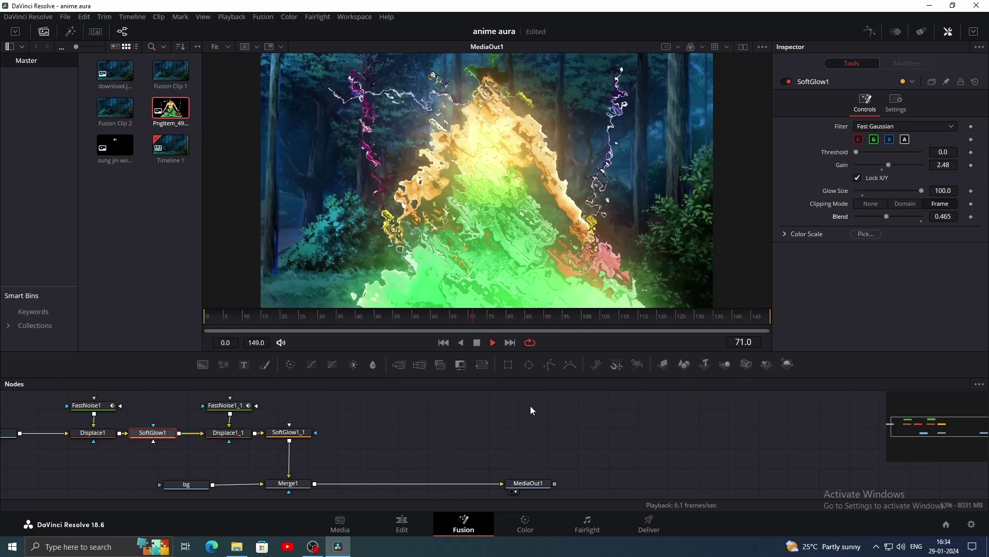
# Open the V3 clip in Fusion and delete its aura effect nodes
pyautogui.hotkey('shift', '4')
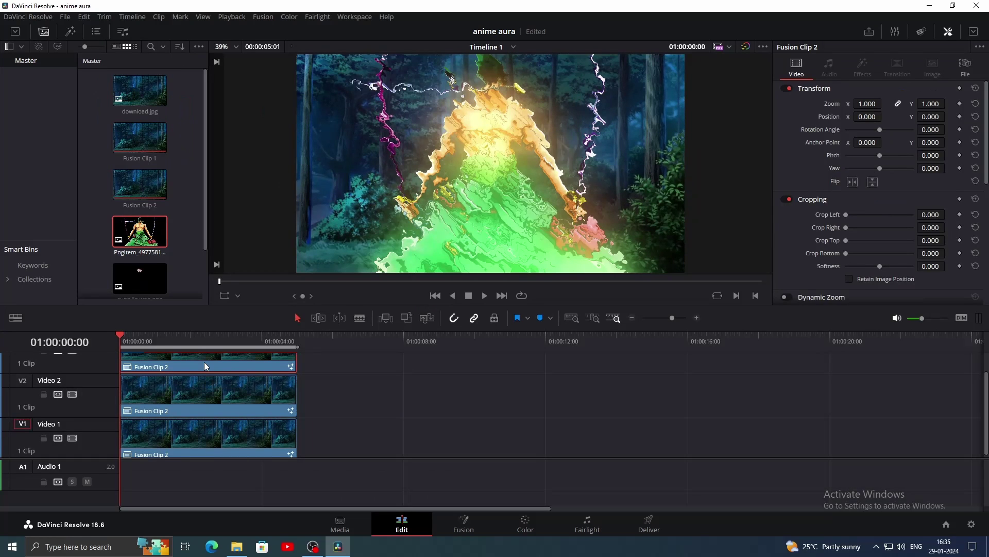
pyautogui.rightClick(204, 363)
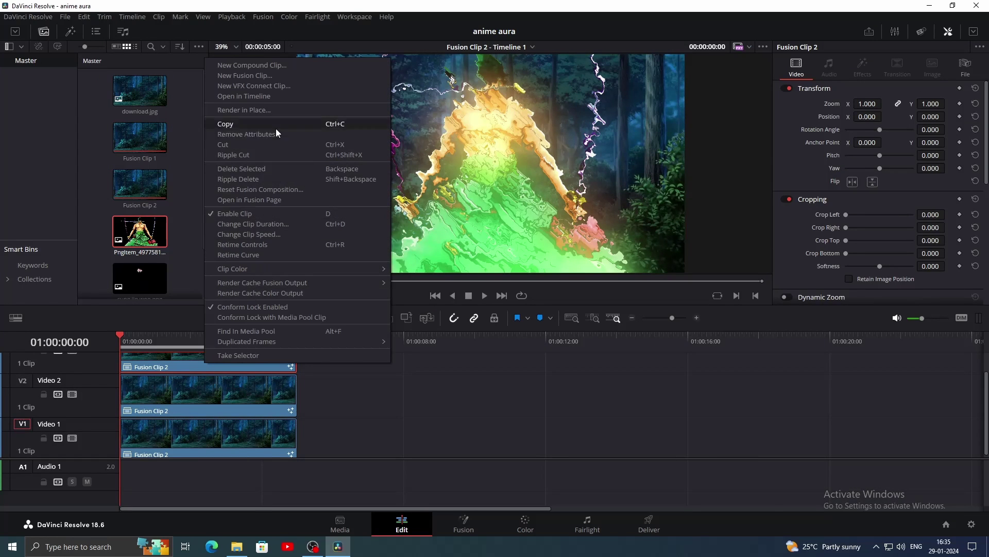
pyautogui.click(256, 199)
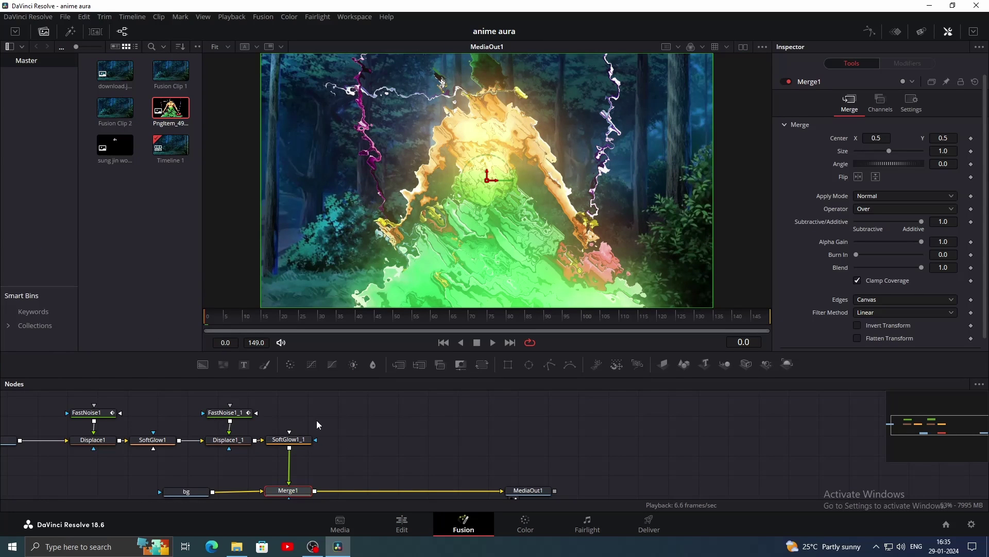
pyautogui.moveTo(322, 421); pyautogui.dragTo(389, 437)
pyautogui.moveTo(183, 466); pyautogui.dragTo(385, 464)
pyautogui.press('Delete')
# Add Edge Detect after zoro with Edge Mask Overlay on and lowered brightness
pyautogui.moveTo(51, 453); pyautogui.dragTo(358, 417)
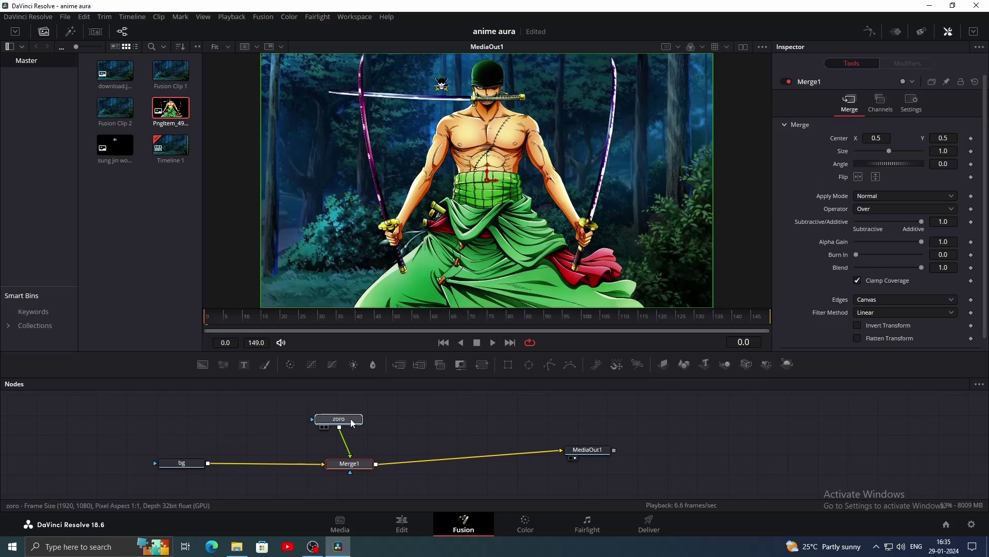
pyautogui.hotkey('shift', 'space')
pyautogui.write('e')
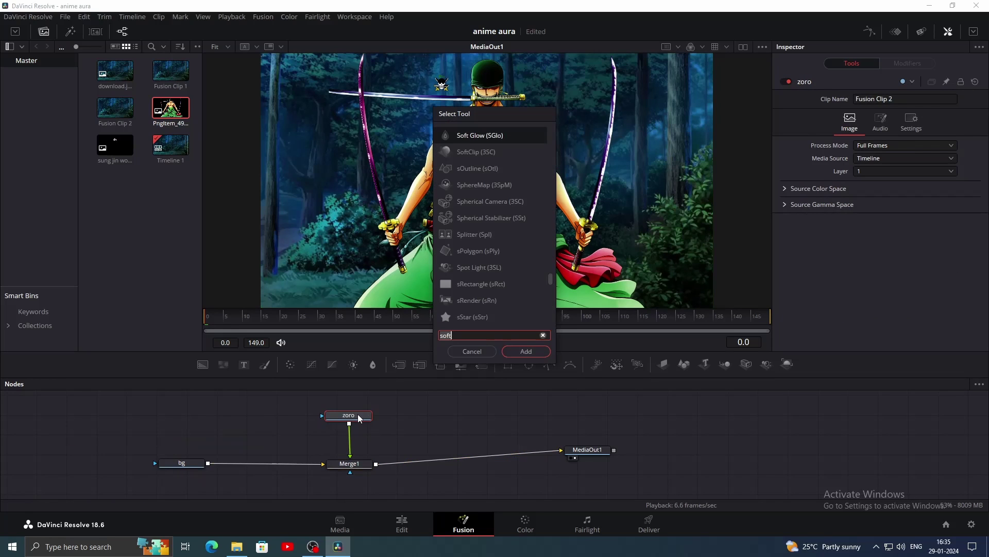
pyautogui.write('dg')
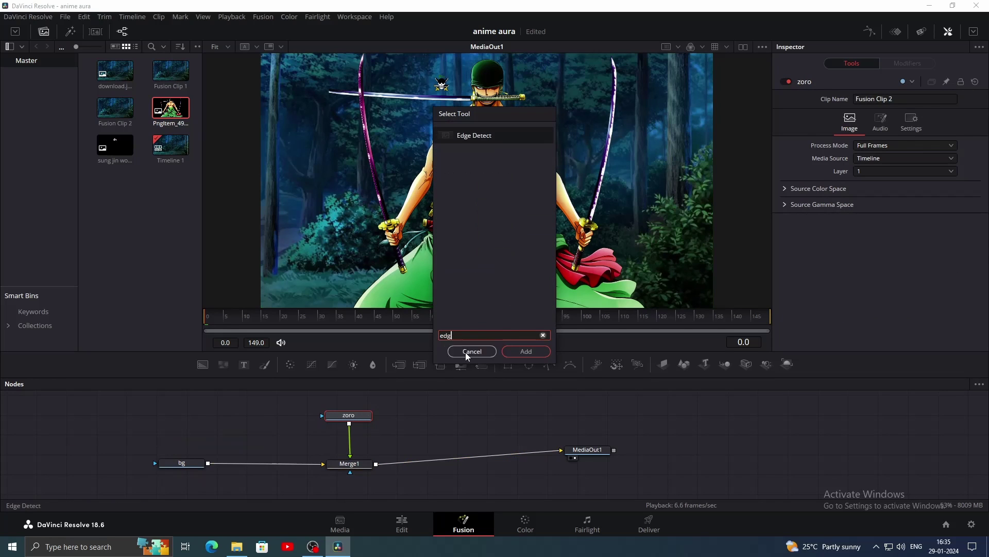
pyautogui.click(532, 352)
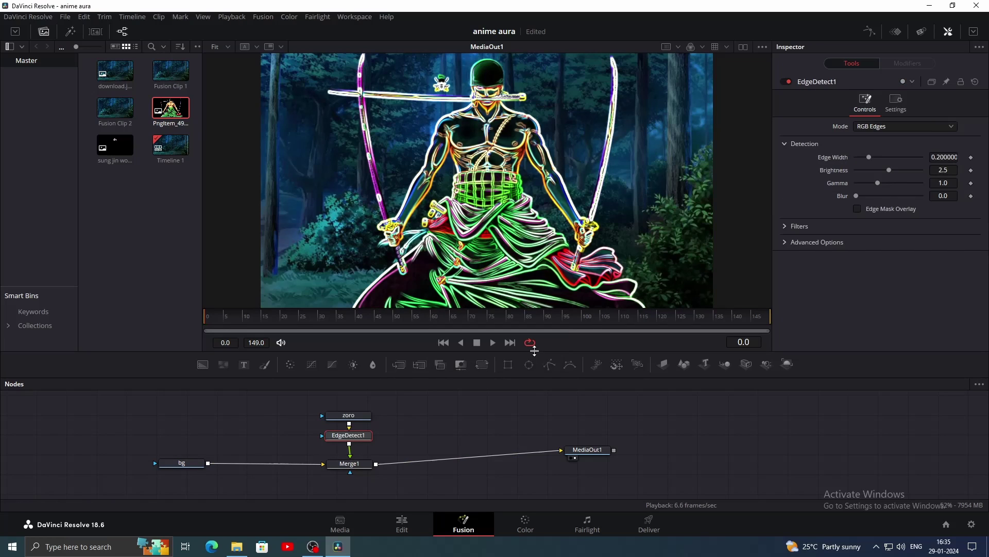
pyautogui.click(857, 210)
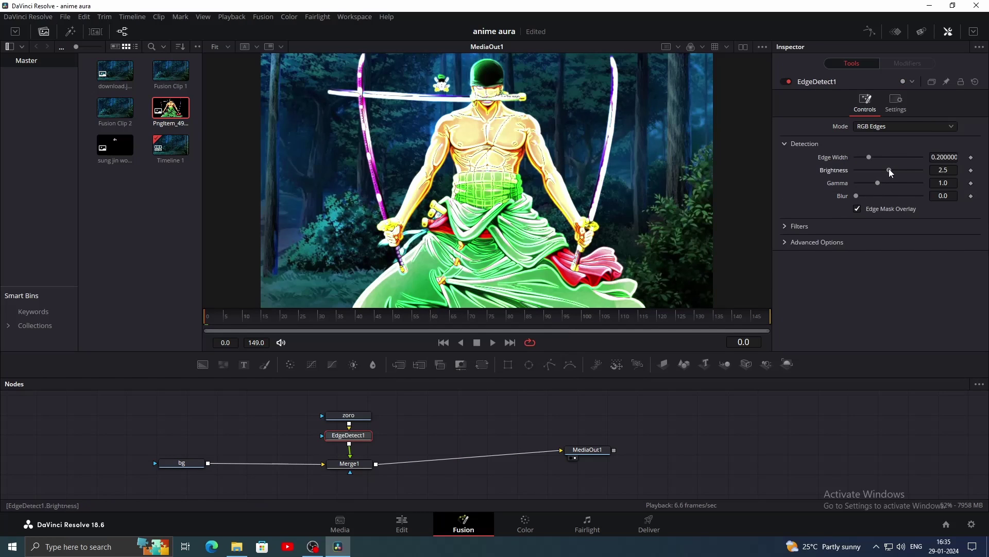
pyautogui.moveTo(889, 169)
pyautogui.mouseDown()
pyautogui.moveTo(877, 174)
pyautogui.moveTo(905, 158)
pyautogui.moveTo(886, 161)
pyautogui.moveTo(882, 182)
pyautogui.moveTo(868, 182)
pyautogui.mouseUp()
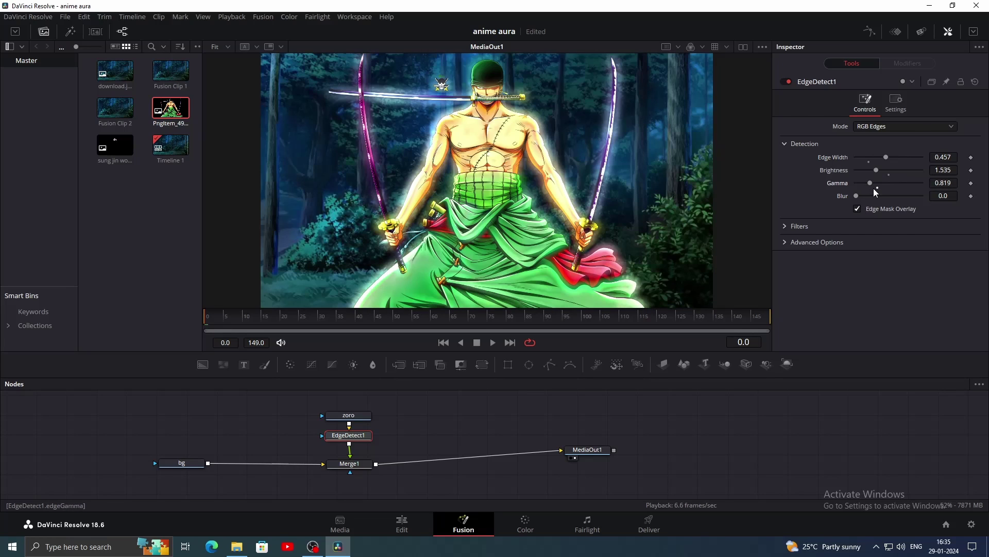
pyautogui.hotkey('shift', '4')
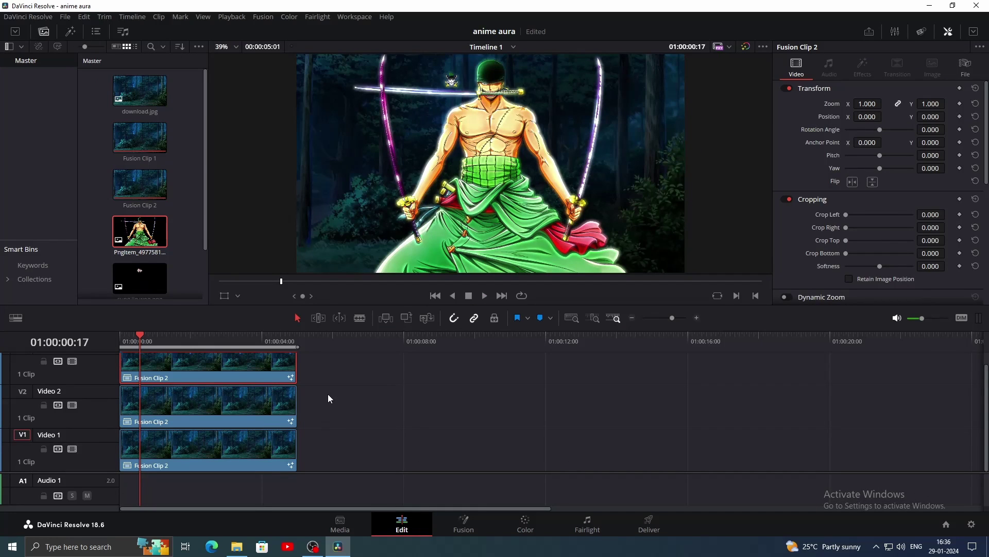
pyautogui.scroll(1, 328, 399)
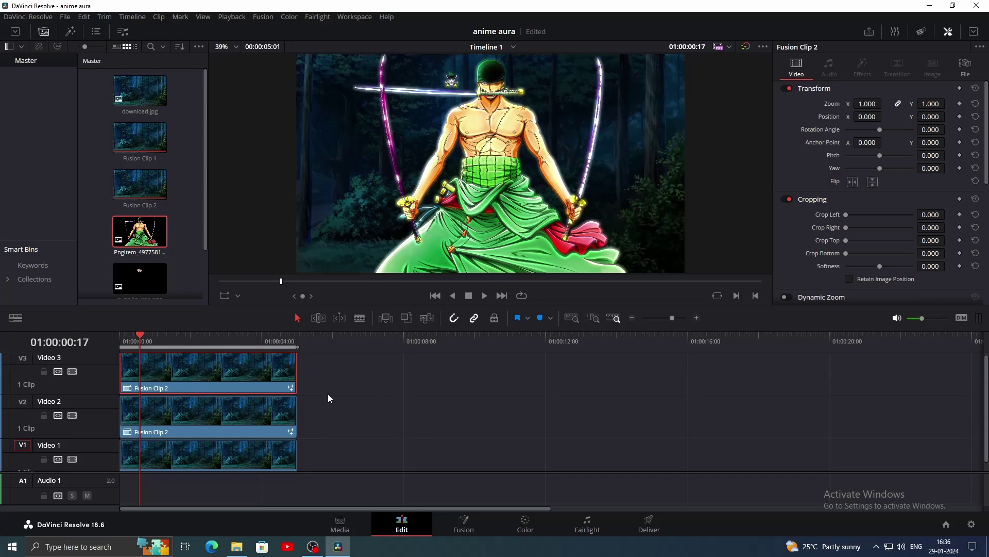
# Delete bg, BrightnessContrast1 and Merge1, and wire EdgeDetect1 directly to MediaOut1
pyautogui.click(463, 525)
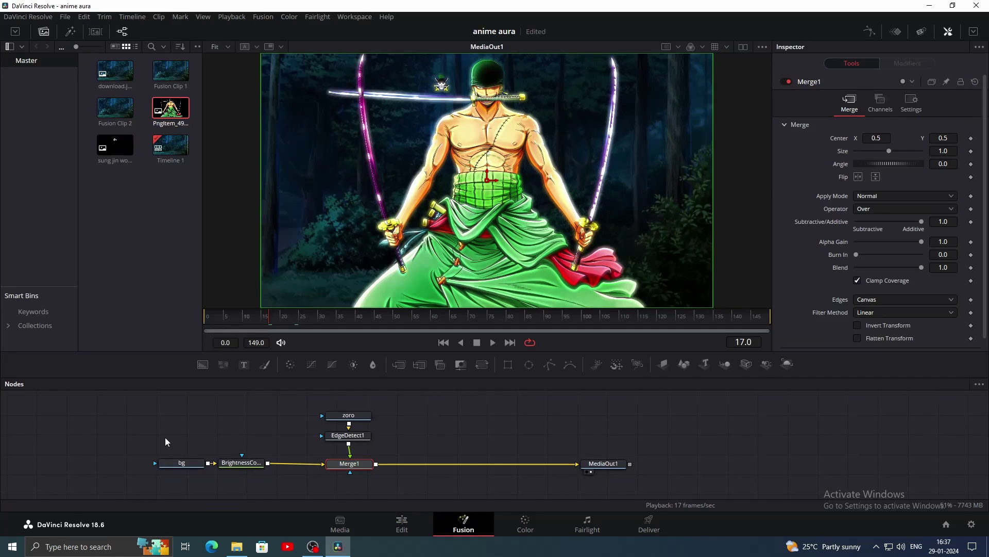
pyautogui.moveTo(164, 437); pyautogui.dragTo(247, 475)
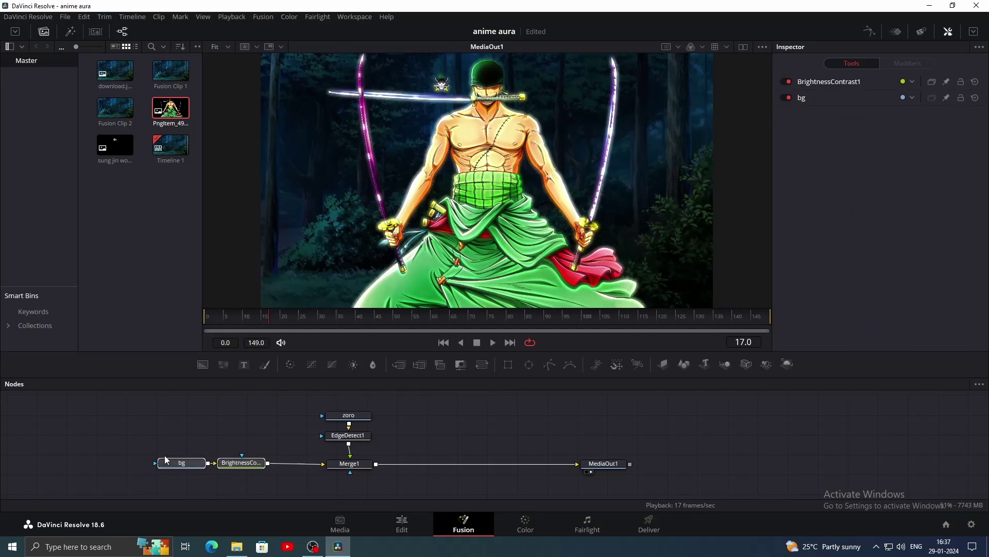
pyautogui.moveTo(161, 454); pyautogui.dragTo(379, 483)
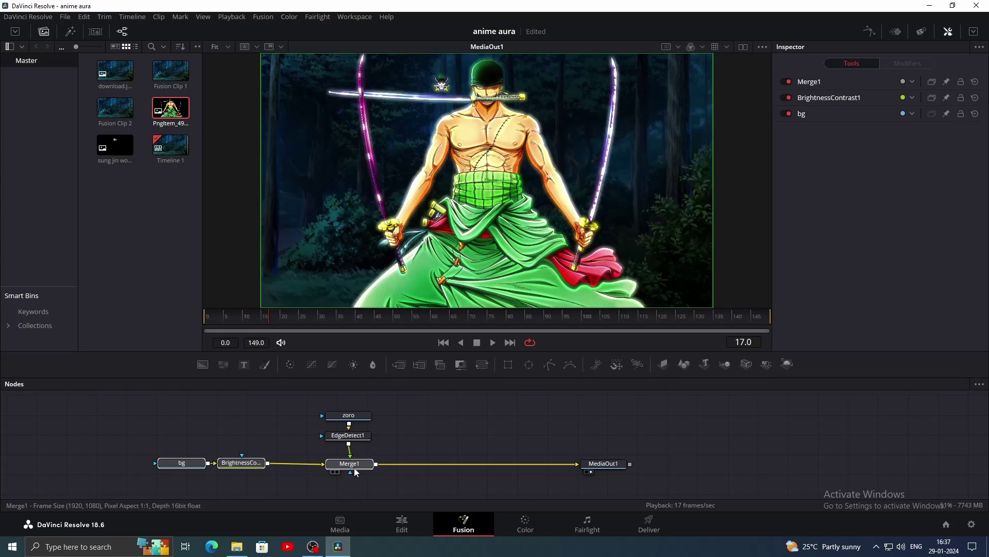
pyautogui.press('Delete')
pyautogui.moveTo(313, 402)
pyautogui.mouseDown()
pyautogui.moveTo(364, 442)
pyautogui.moveTo(362, 465)
pyautogui.moveTo(614, 466)
pyautogui.mouseUp()
# Add a Brightness Contrast node after bg on the V1 clip, with gain near 0.3 and slightly higher contrast
pyautogui.hotkey('shift', '4')
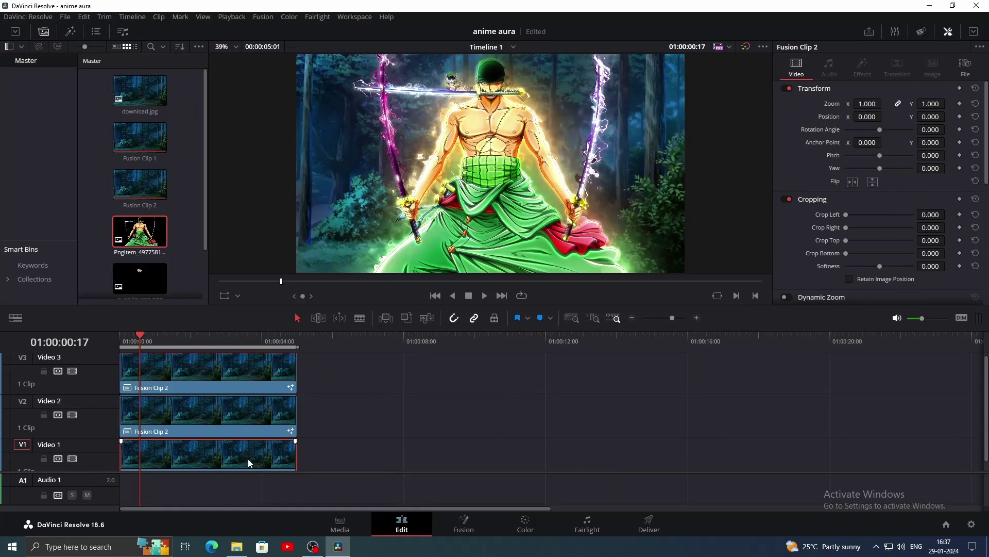
pyautogui.rightClick(247, 458)
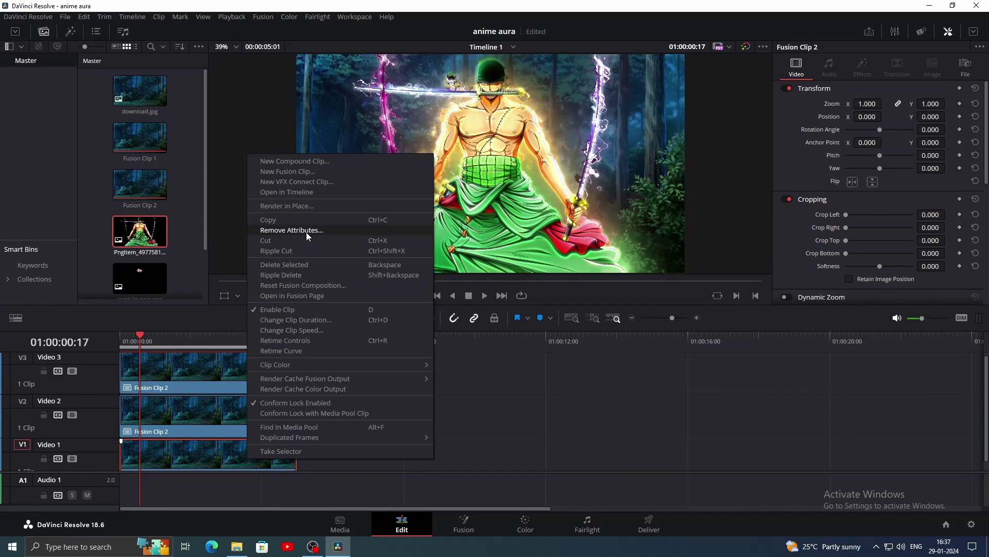
pyautogui.click(301, 295)
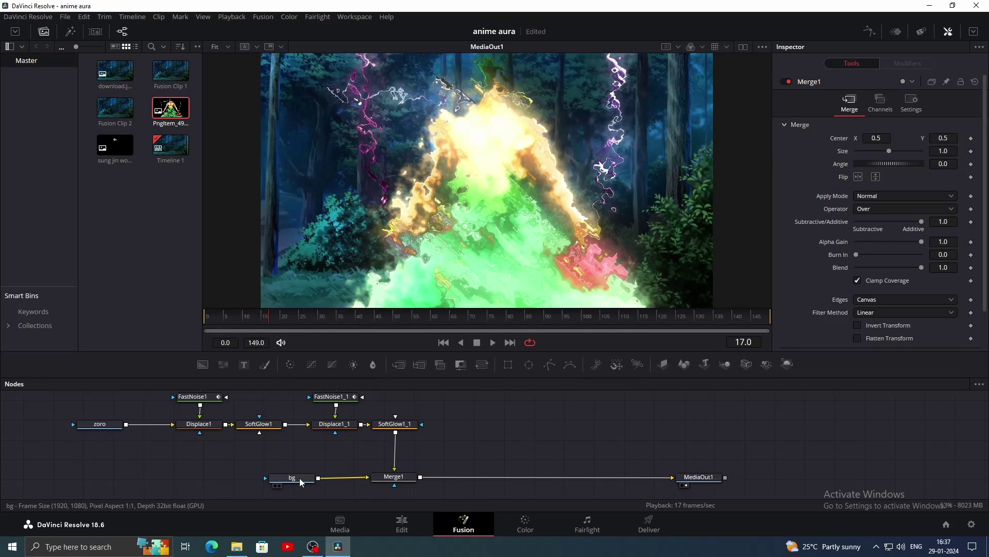
pyautogui.click(257, 481)
pyautogui.click(354, 364)
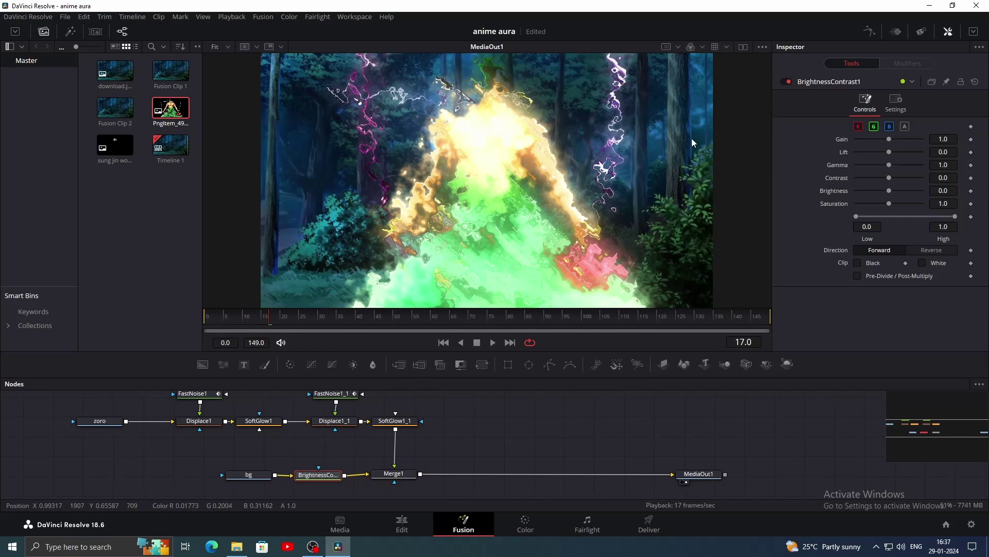
pyautogui.moveTo(890, 140); pyautogui.dragTo(869, 140)
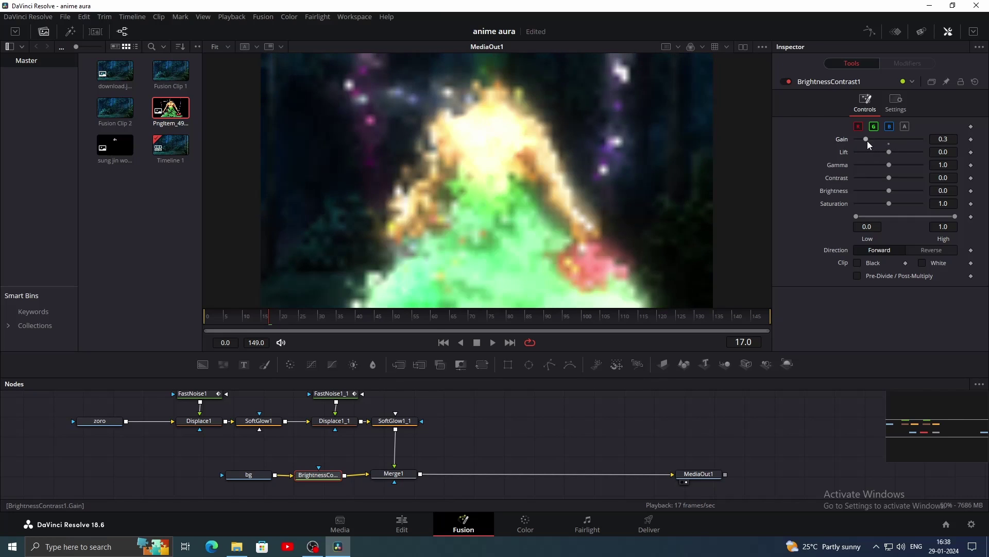
pyautogui.moveTo(888, 178); pyautogui.dragTo(891, 179)
# Combine the three stacked timeline clips into a new Fusion clip
pyautogui.hotkey('shift', '4')
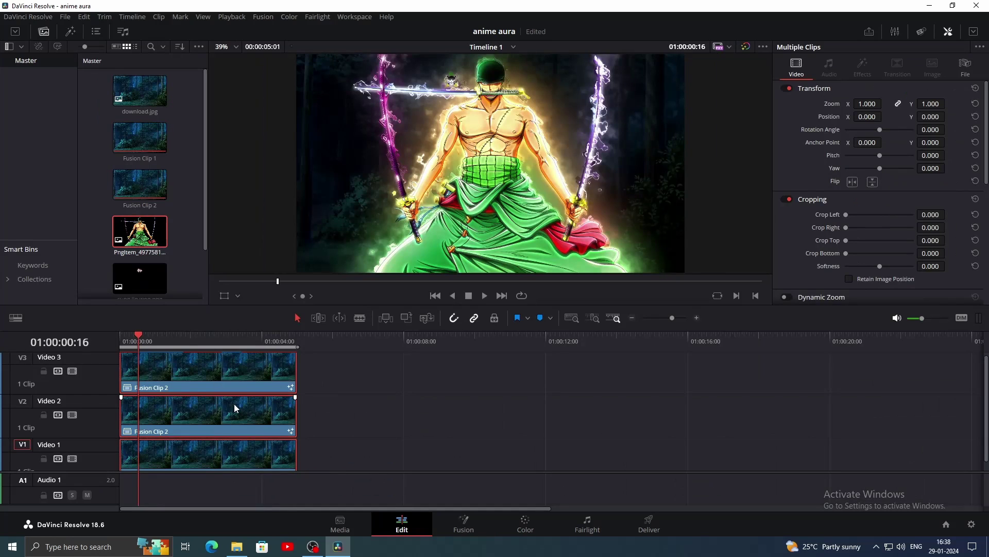
pyautogui.rightClick(248, 375)
pyautogui.click(302, 66)
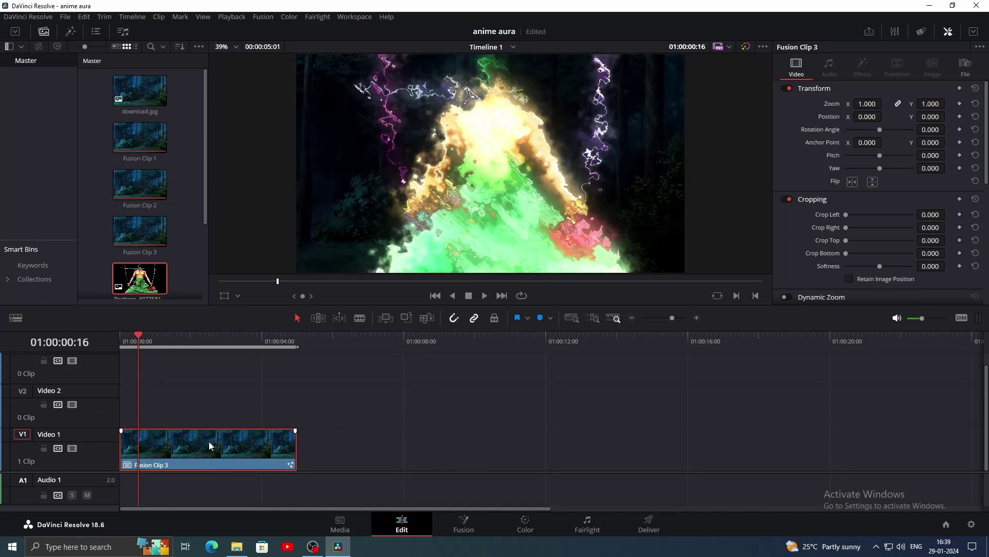
# In the Fusion clip's node graph, connect Merge2 to MediaOut1 to view the merged composite
pyautogui.click(464, 525)
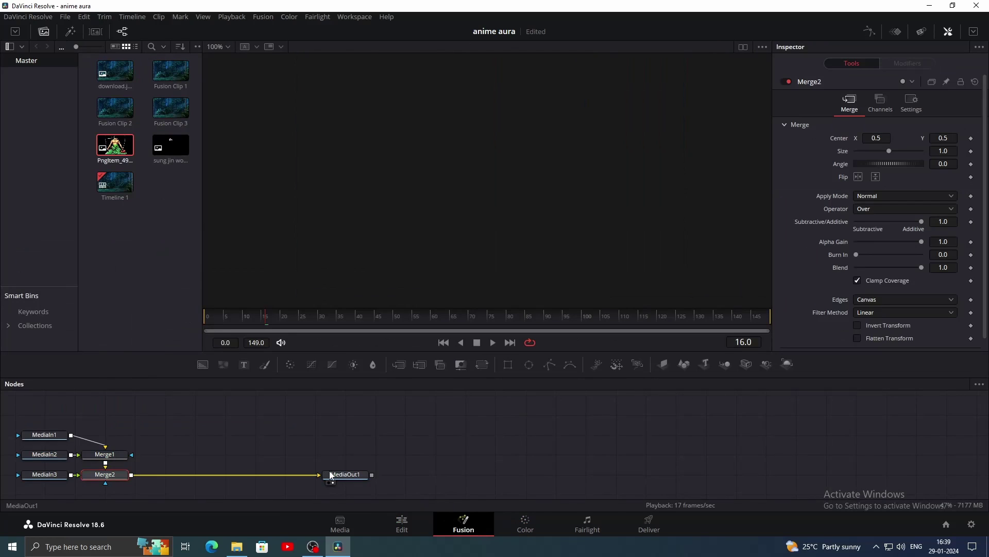
pyautogui.moveTo(354, 478); pyautogui.dragTo(516, 476)
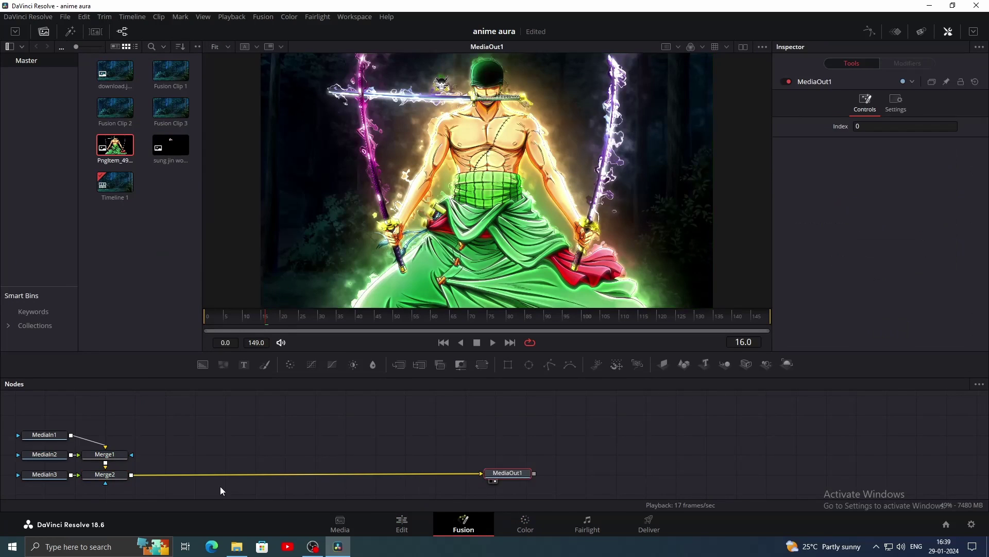
pyautogui.moveTo(105, 474); pyautogui.dragTo(111, 476)
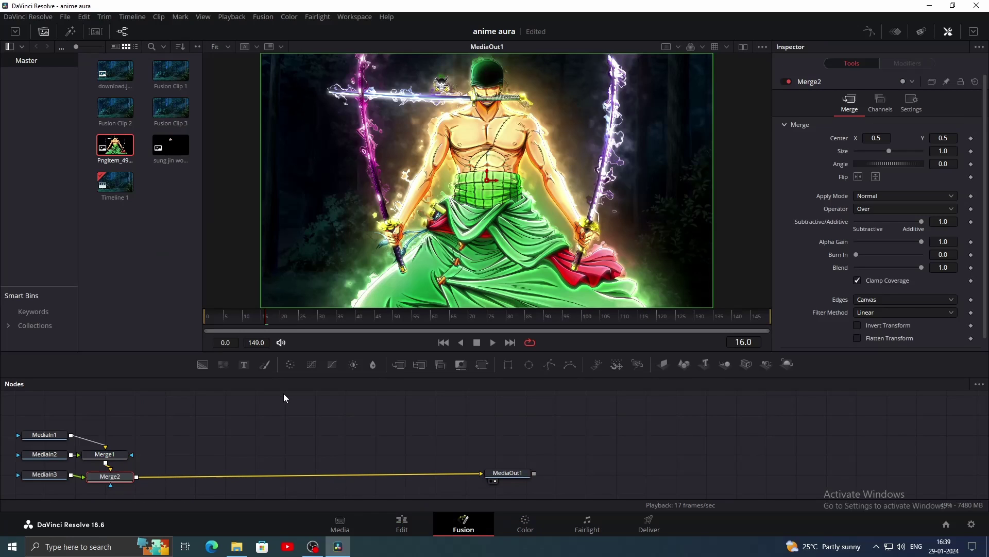
# Add a Color Corrector after Merge2 and test a weakened blue tint on the composite
pyautogui.click(290, 365)
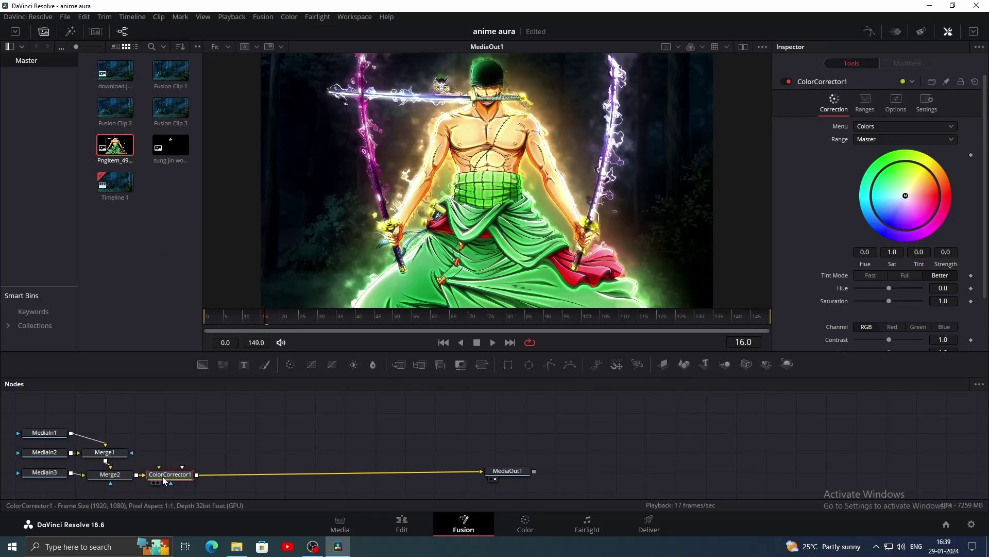
pyautogui.moveTo(169, 474); pyautogui.dragTo(219, 479)
pyautogui.moveTo(911, 197); pyautogui.dragTo(889, 221)
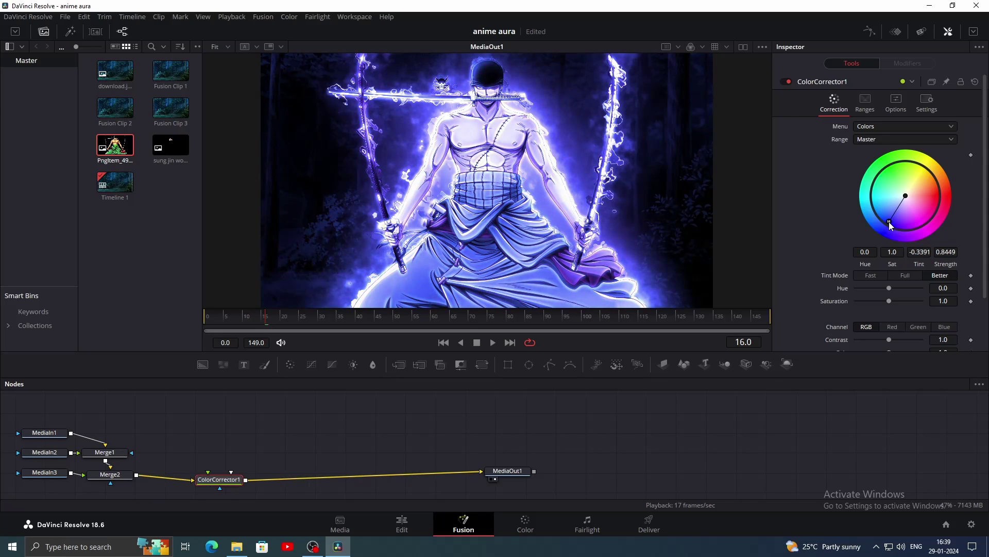
pyautogui.moveTo(889, 220); pyautogui.dragTo(900, 221)
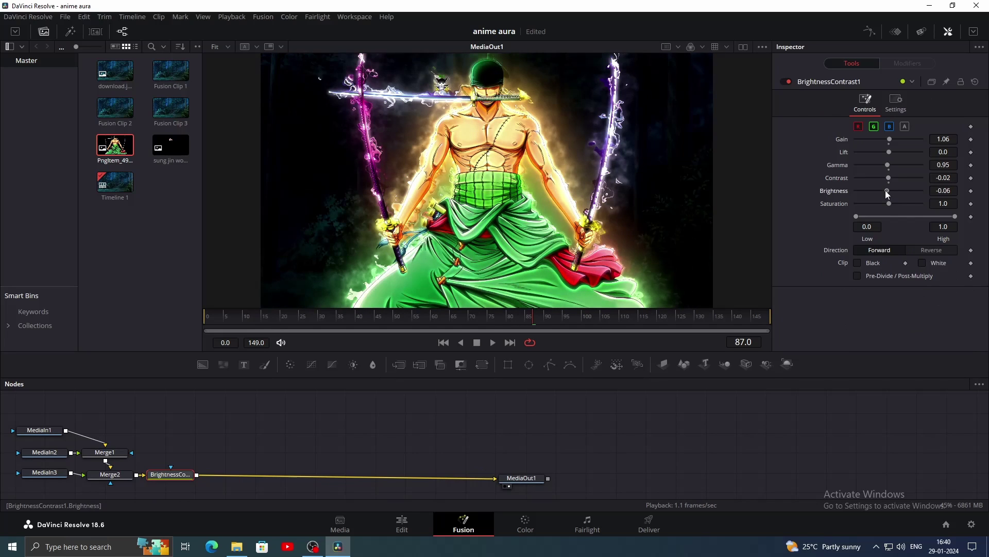
# Play back the composite and select the BrightnessContrast1 node
pyautogui.click(561, 424)
pyautogui.press('space')
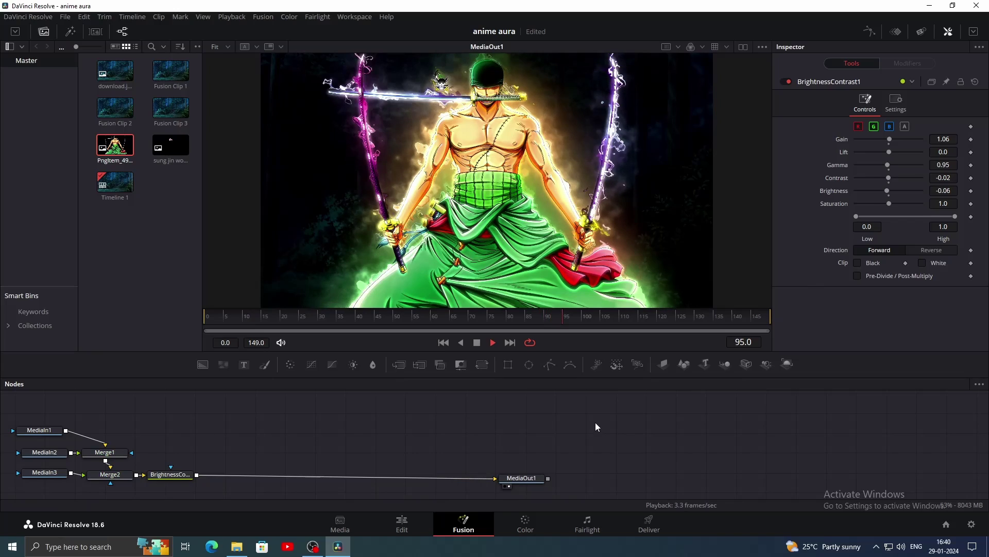
pyautogui.click(180, 476)
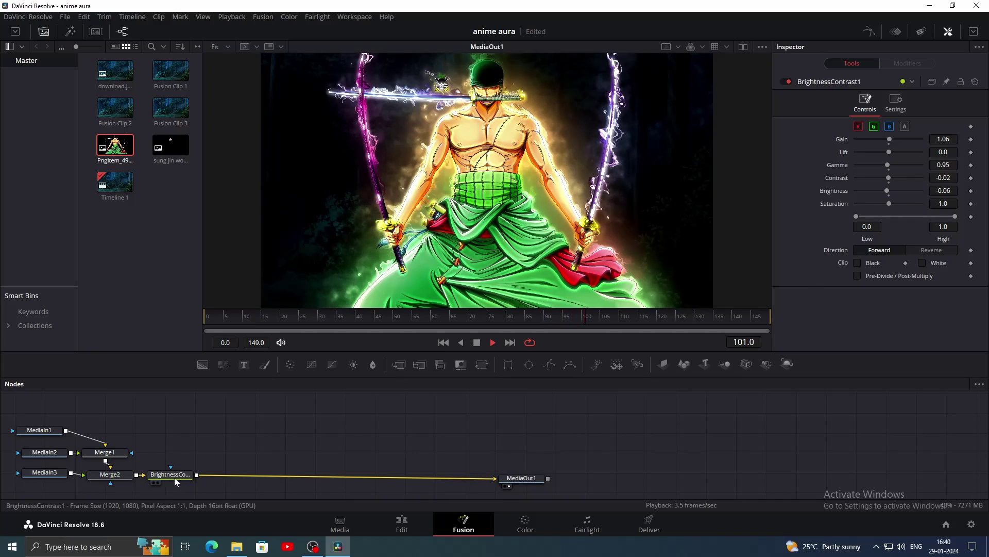